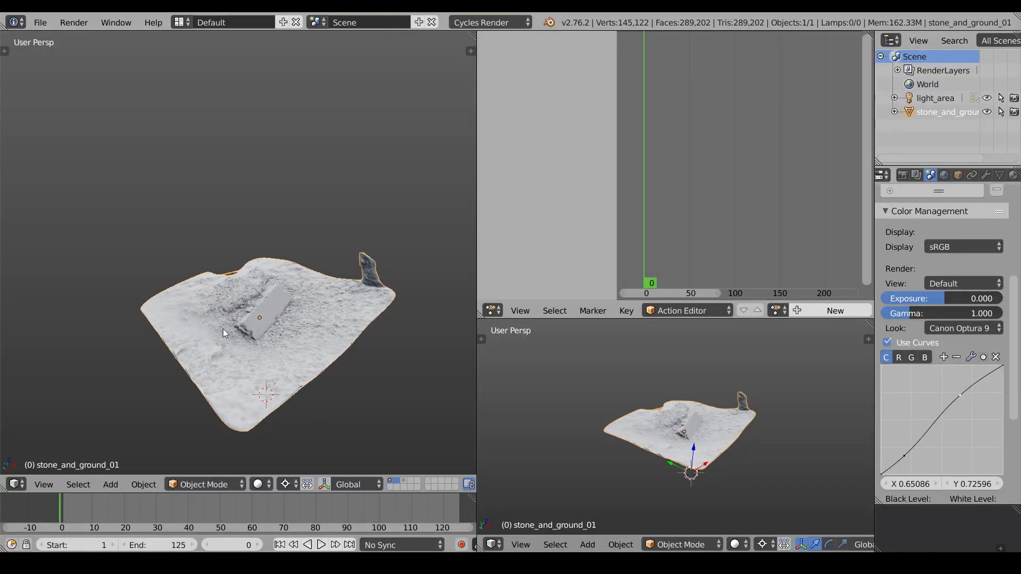
- Add a camera on the terrain's right side, raise it along Z and scale it up
{"action": "left_click", "coordinate": [354, 330]}
{"action": "key", "text": "shift+a"}
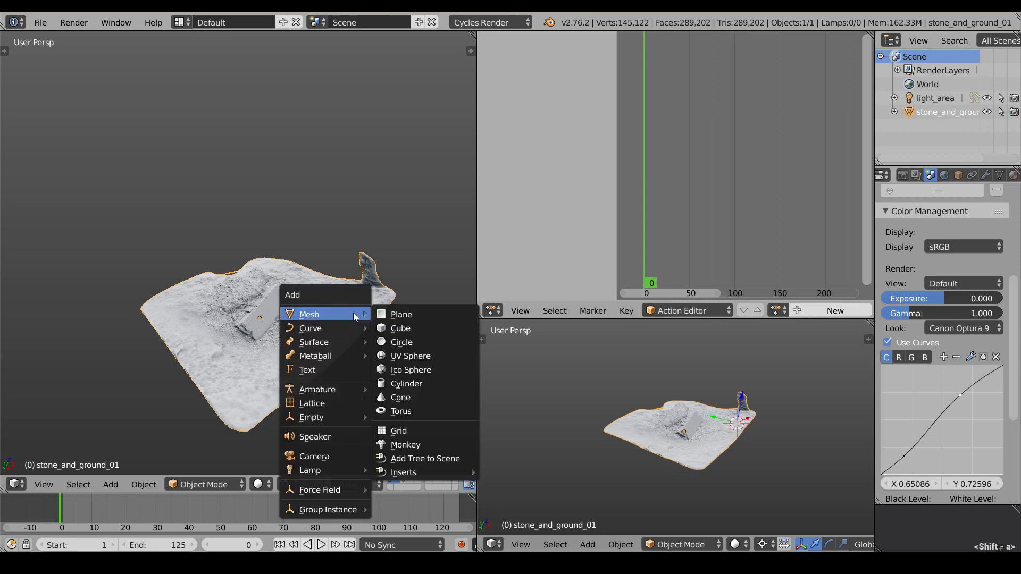
{"action": "left_click", "coordinate": [339, 458]}
{"action": "key", "text": "g"}
{"action": "key", "text": "z"}
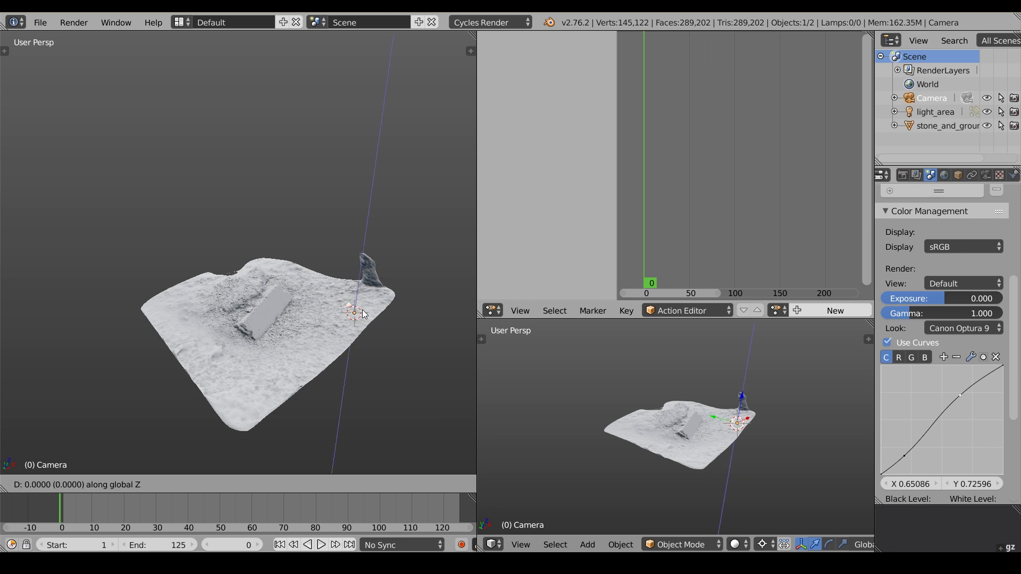
{"action": "left_click", "coordinate": [384, 245]}
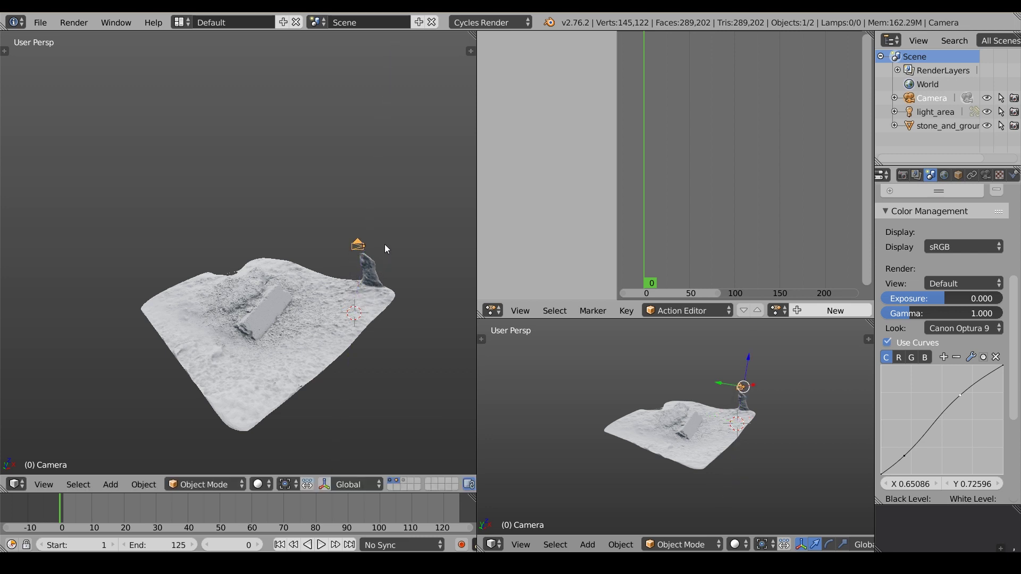
{"action": "key", "text": "s"}
{"action": "left_click", "coordinate": [401, 234]}
- Look through the new camera and walk it back and sideways to frame the terrain
{"action": "middle_click_drag", "start_coordinate": [372, 277], "coordinate": [298, 341]}
{"action": "left_click", "coordinate": [709, 432]}
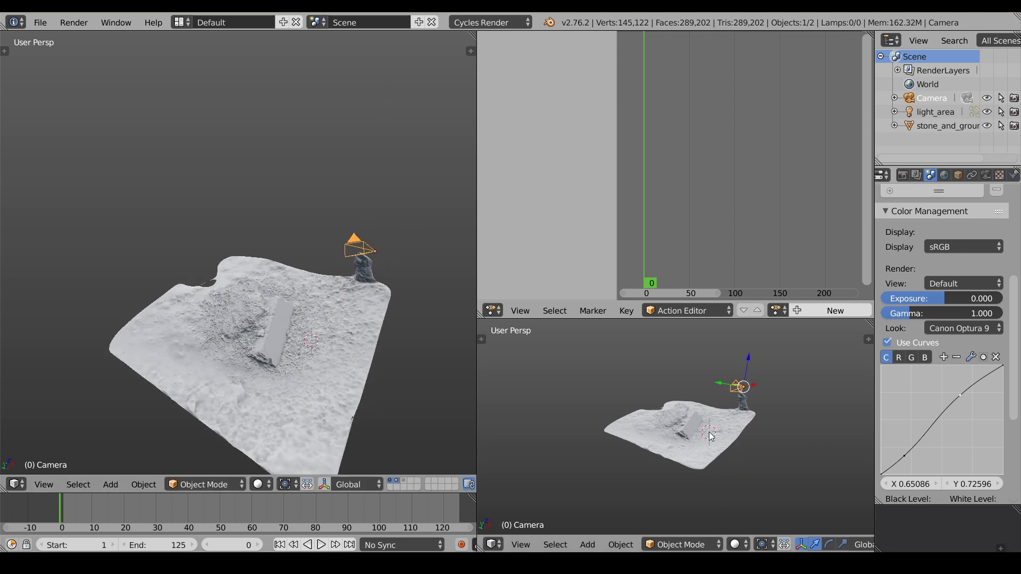
{"action": "key", "text": "KP_0"}
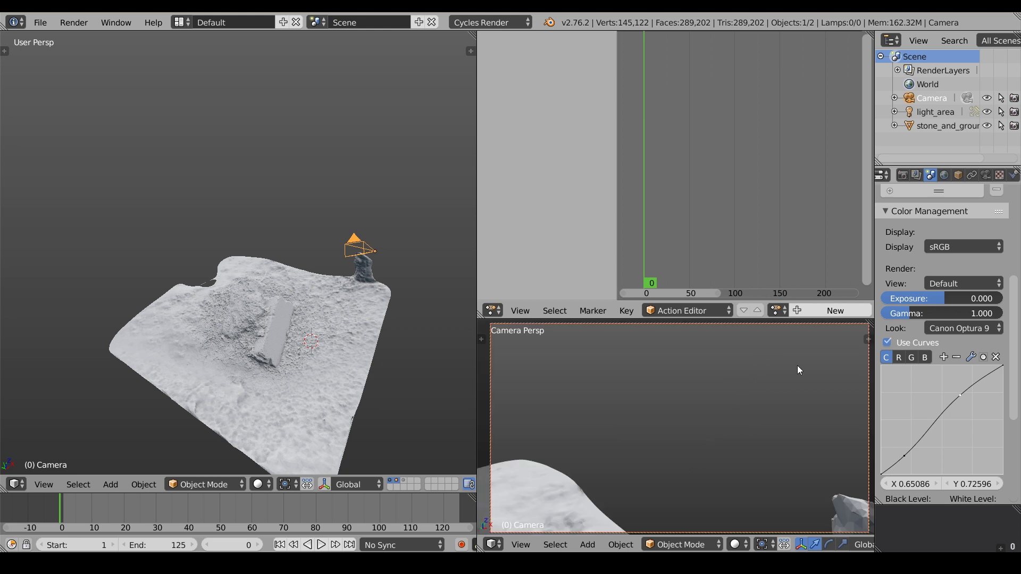
{"action": "key", "text": "shift+f"}
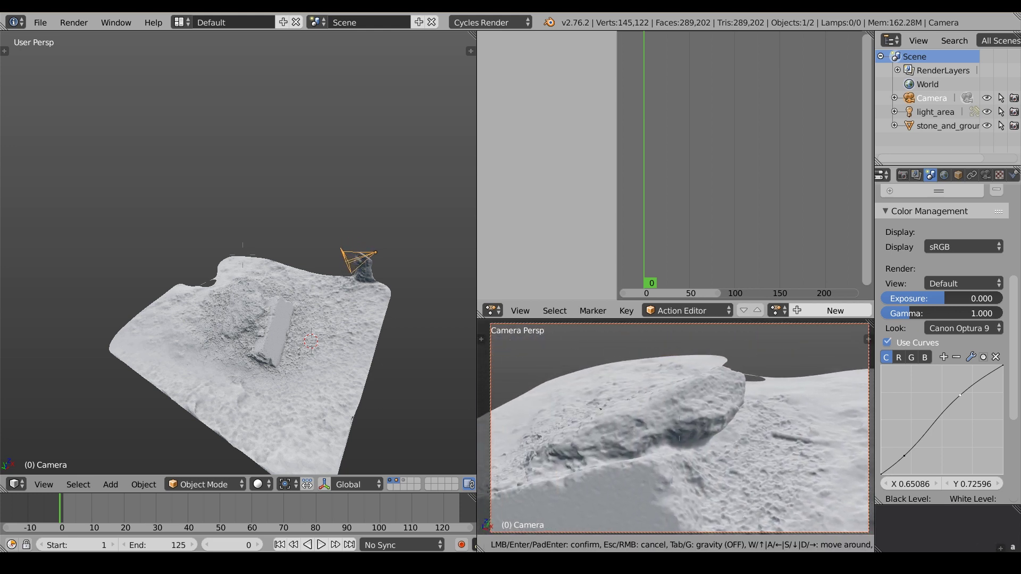
{"action": "key", "text": "s"}
{"action": "key", "text": "a"}
{"action": "left_click", "coordinate": [730, 395]}
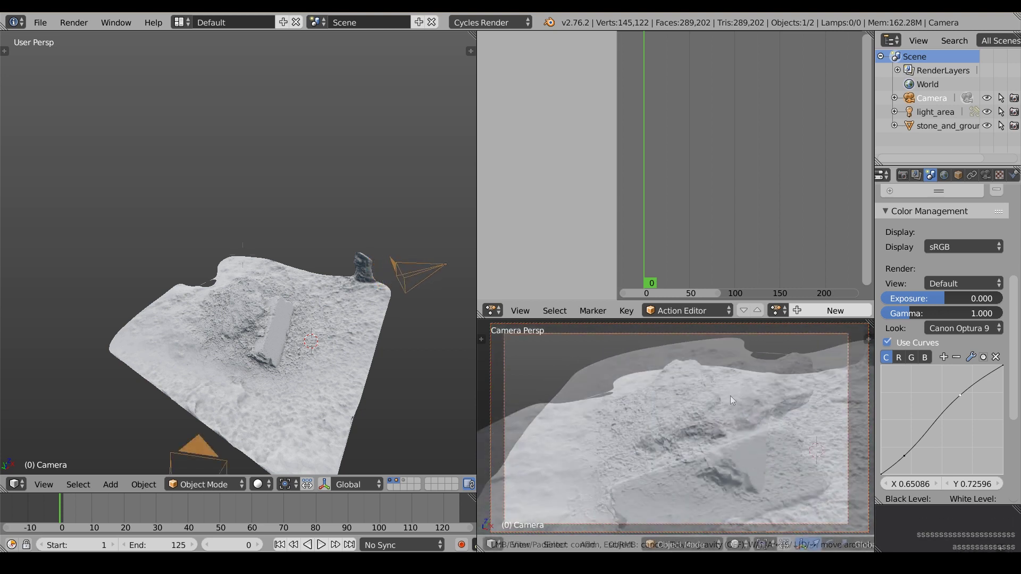
- Rotate the camera about the 3D cursor on global Z to face the rock slab
{"action": "left_click", "coordinate": [707, 411]}
{"action": "key", "text": "period"}
{"action": "key", "text": "r"}
{"action": "key", "text": "z"}
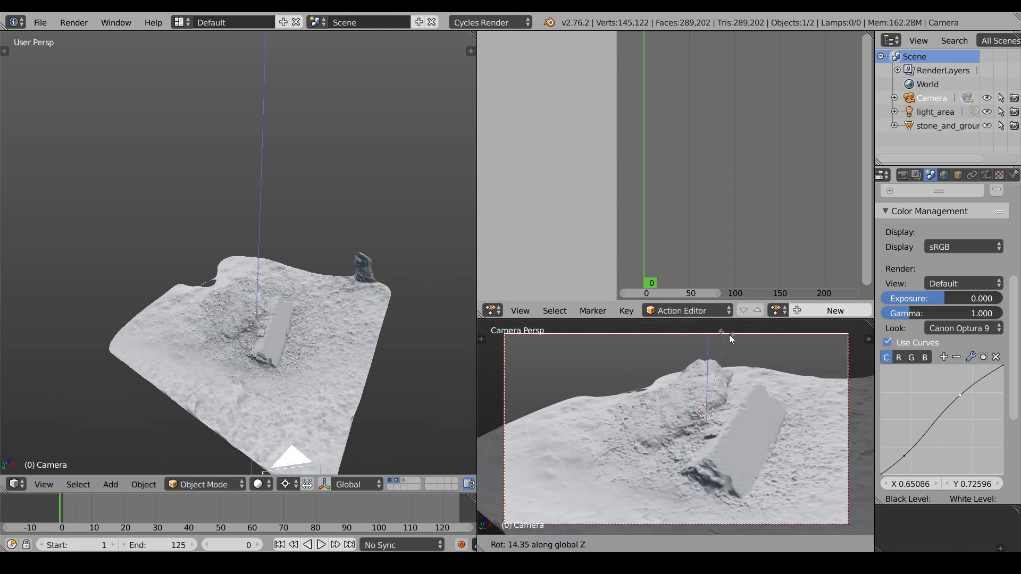
{"action": "left_click", "coordinate": [742, 350]}
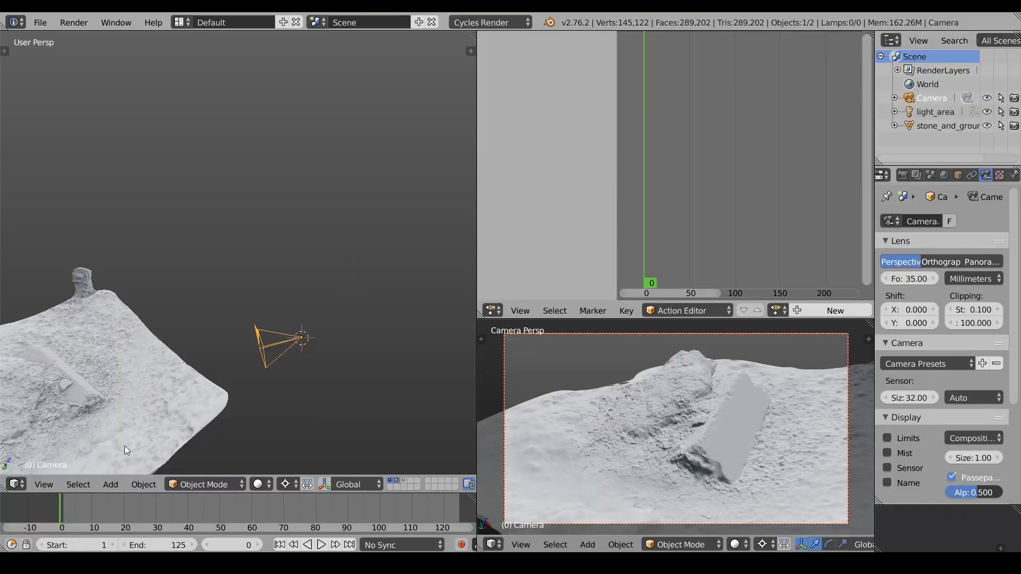
- Add a cube mesh and copy the camera's rotation onto it
{"action": "left_click", "coordinate": [110, 484]}
{"action": "mouse_move", "coordinate": [139, 465]}
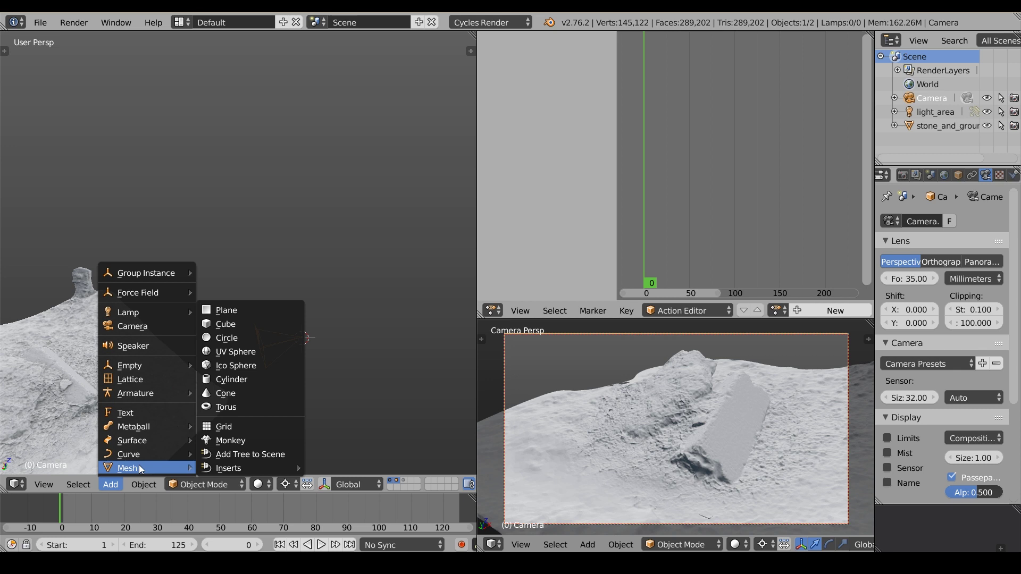
{"action": "left_click", "coordinate": [250, 323]}
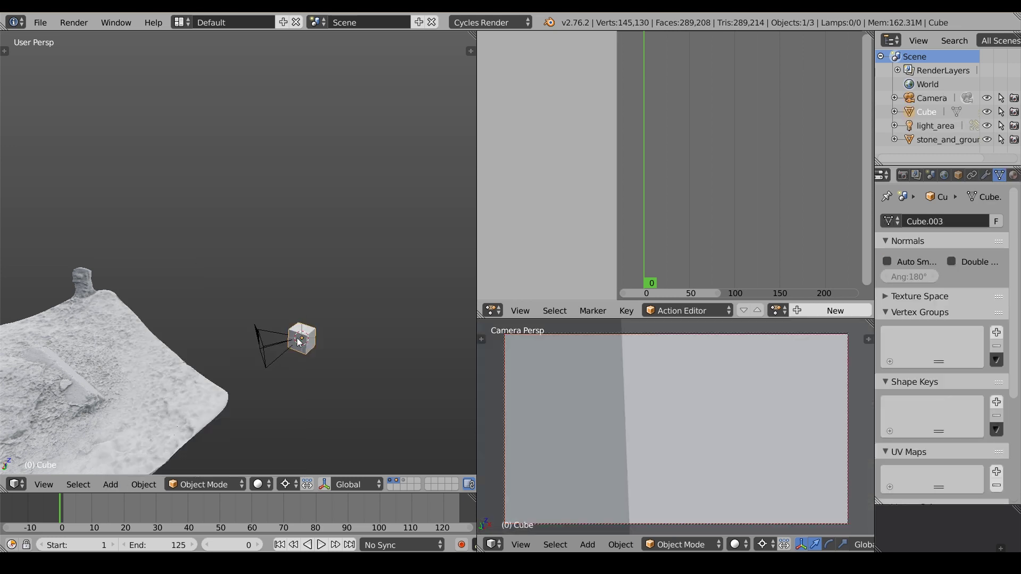
{"action": "scroll", "coordinate": [368, 381], "scroll_direction": "up", "scroll_amount": 3}
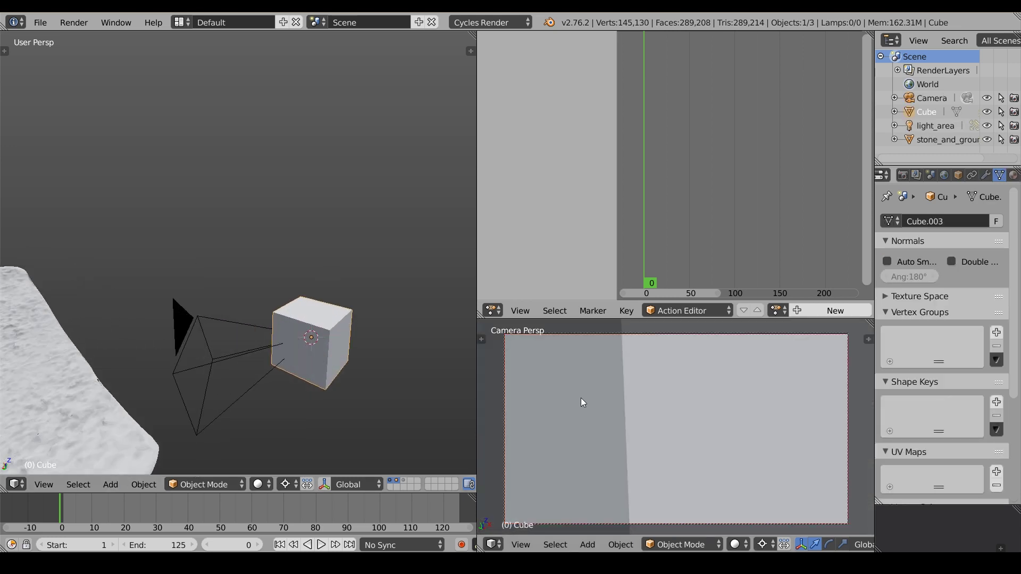
{"action": "right_click", "coordinate": [249, 351], "text": "shift"}
{"action": "key", "text": "ctrl+c"}
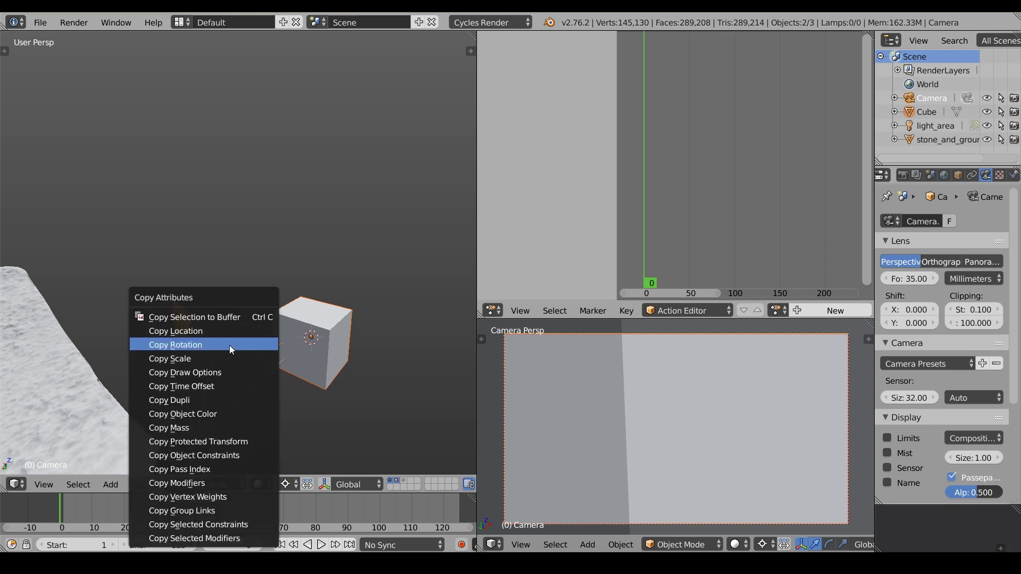
{"action": "left_click", "coordinate": [229, 346]}
{"action": "right_click", "coordinate": [300, 337]}
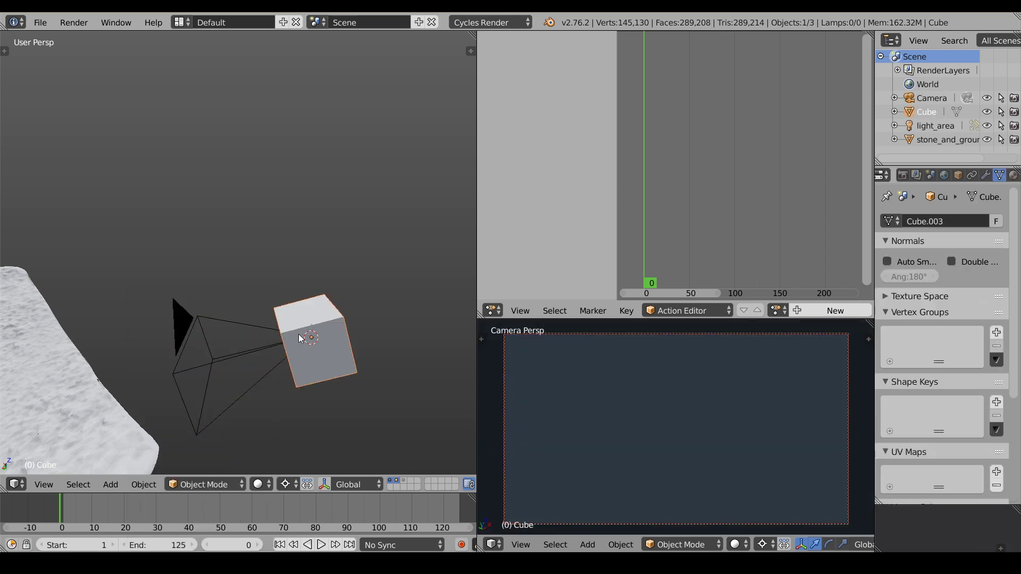
- Slide the cube onto the camera along local Z and hide it from all Cycles ray types
{"action": "key", "text": "g"}
{"action": "key", "text": "z"}
{"action": "key", "text": "z"}
{"action": "left_click", "coordinate": [332, 331]}
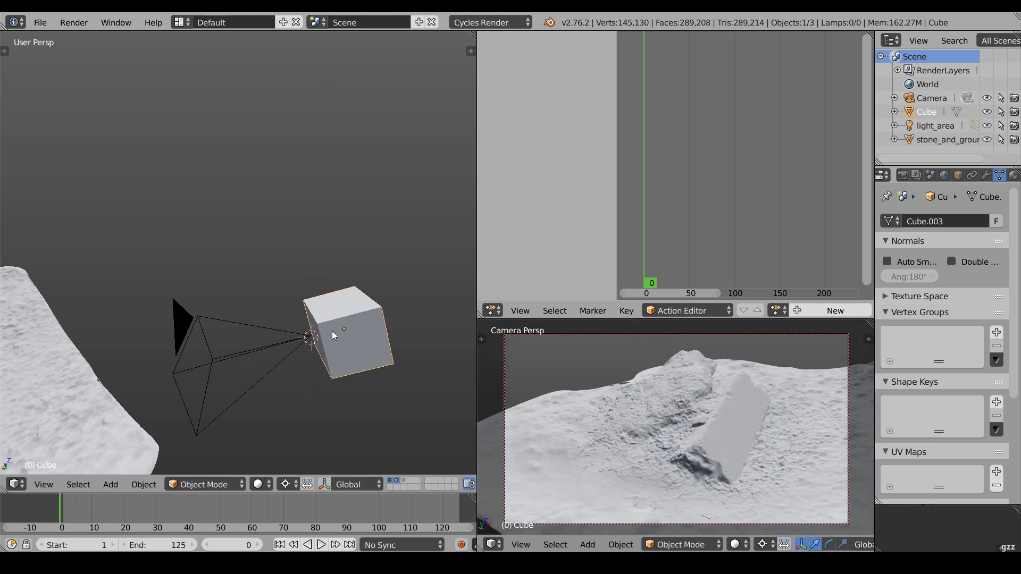
{"action": "left_click", "coordinate": [957, 175]}
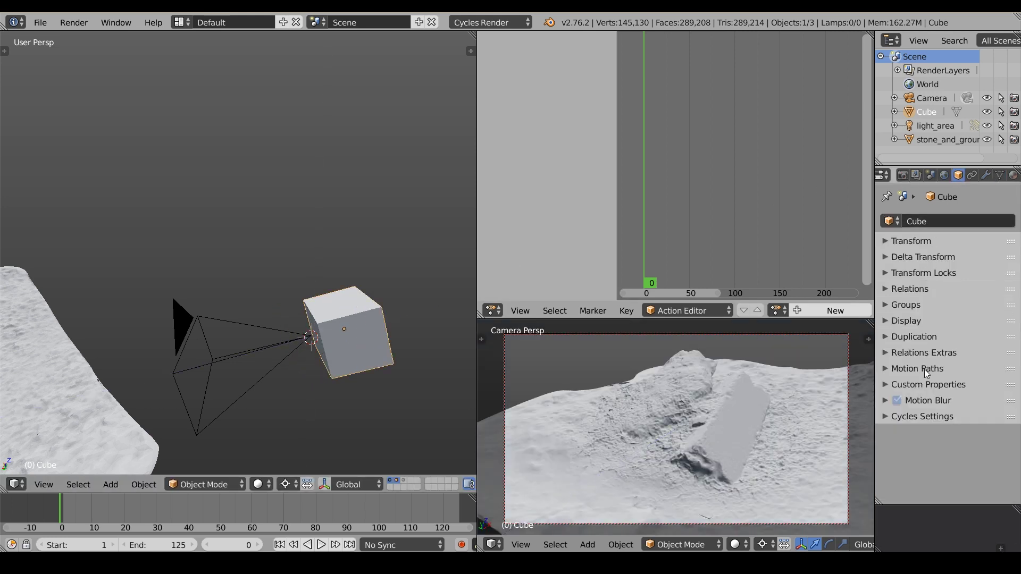
{"action": "left_click", "coordinate": [920, 417]}
{"action": "scroll", "coordinate": [1011, 425], "scroll_direction": "down", "scroll_amount": 2}
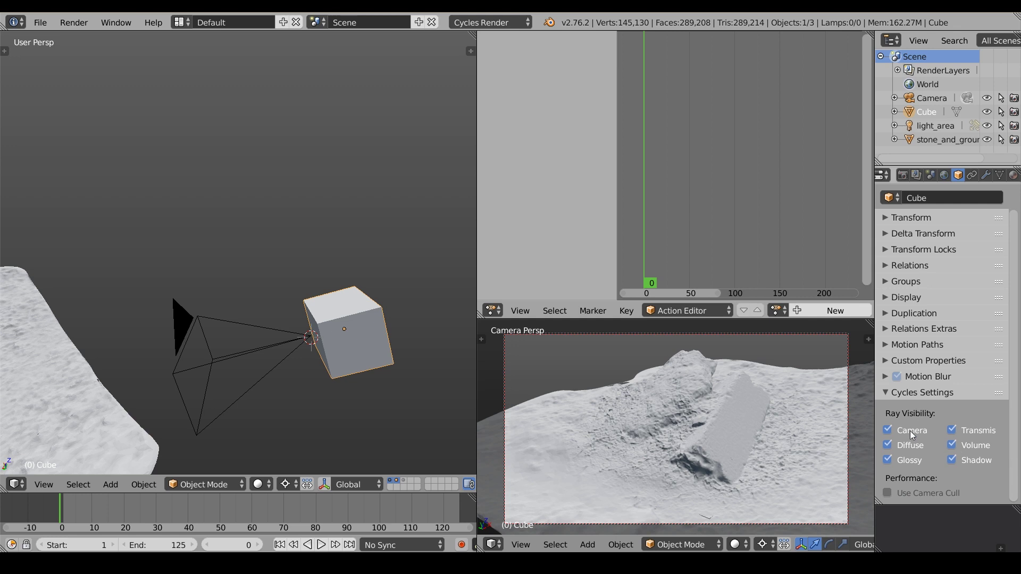
{"action": "left_click", "coordinate": [887, 430]}
{"action": "left_click", "coordinate": [887, 445]}
{"action": "left_click", "coordinate": [888, 460]}
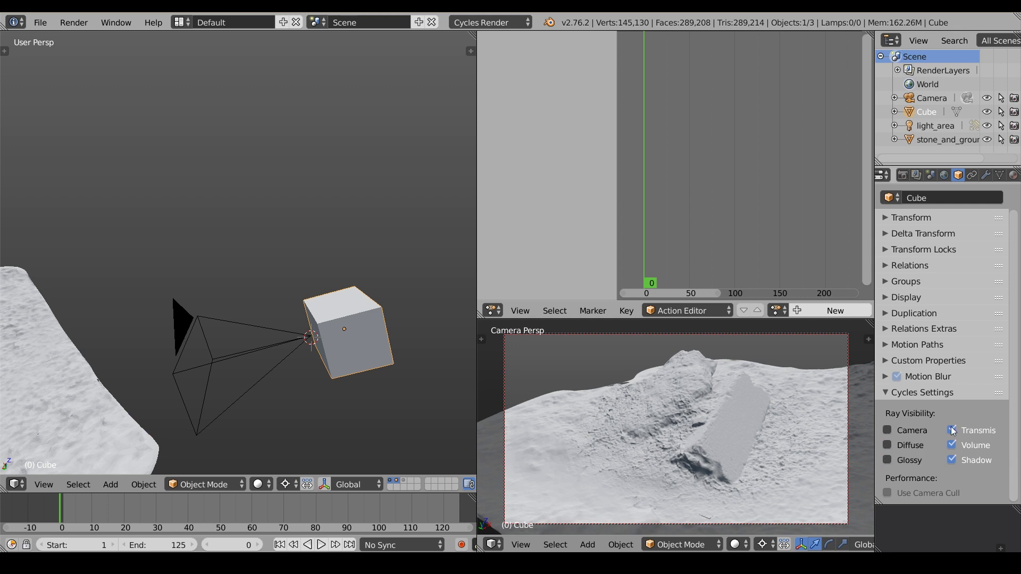
{"action": "left_click", "coordinate": [951, 430]}
{"action": "left_click", "coordinate": [952, 446]}
{"action": "left_click", "coordinate": [951, 460]}
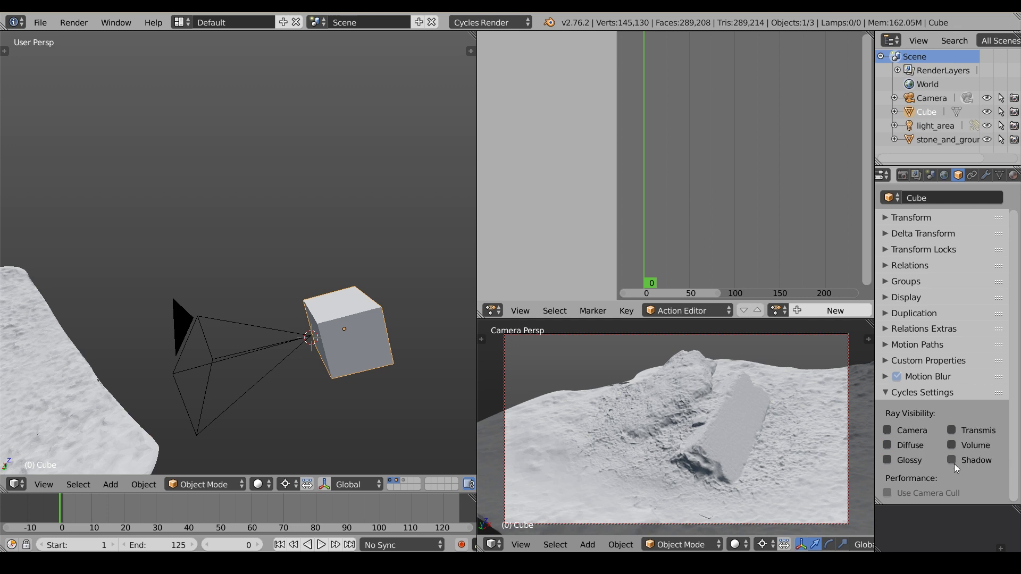
{"action": "left_click", "coordinate": [930, 175]}
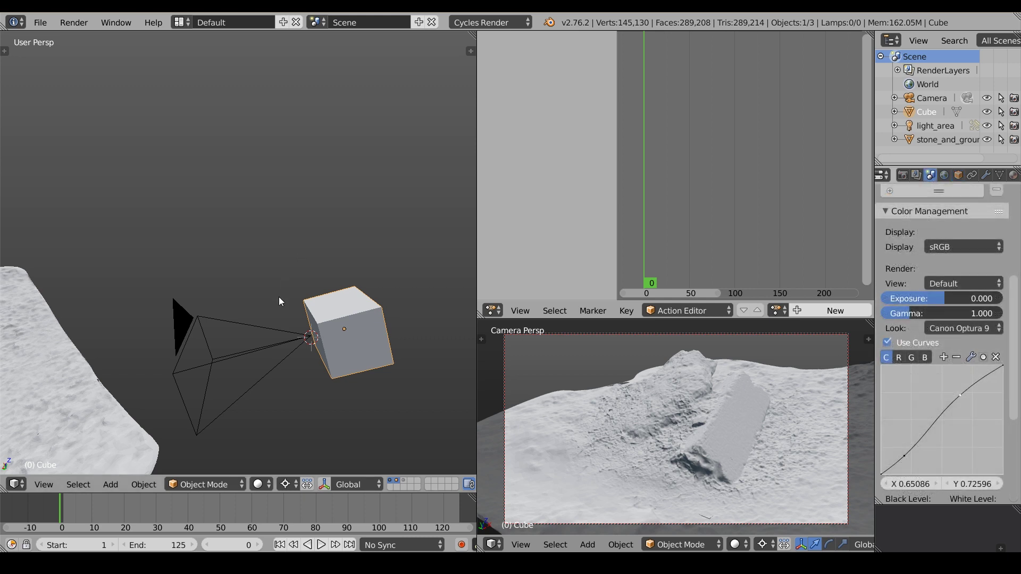
- Parent the camera to the cube
{"action": "right_click", "coordinate": [283, 329]}
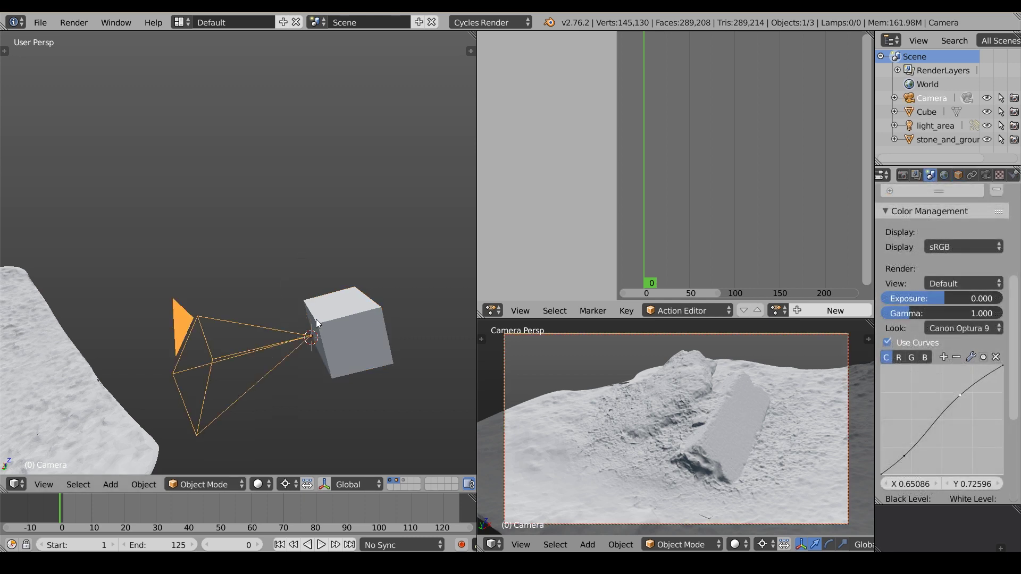
{"action": "right_click", "coordinate": [352, 326], "text": "shift"}
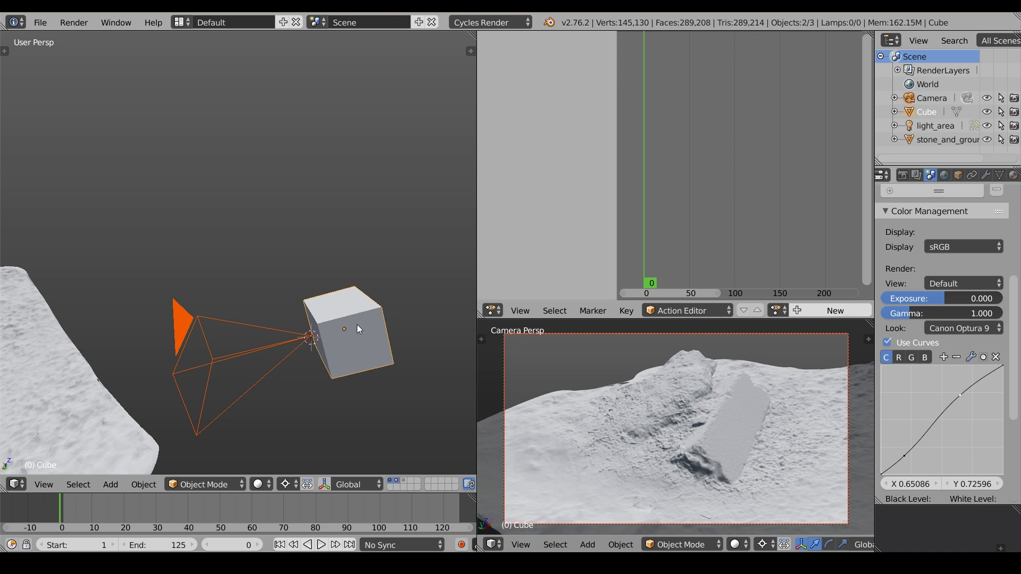
{"action": "key", "text": "ctrl+p"}
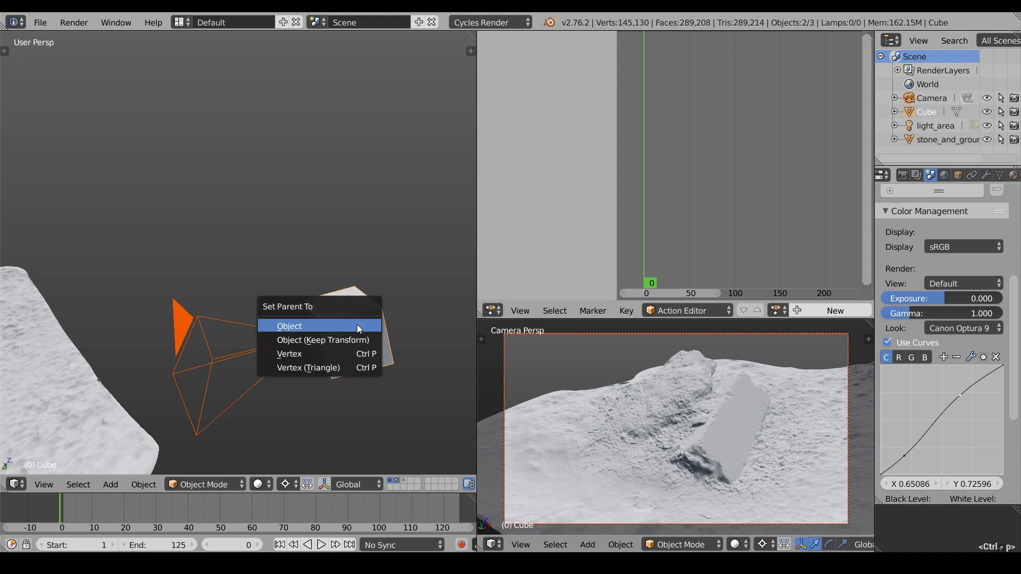
{"action": "left_click", "coordinate": [358, 328]}
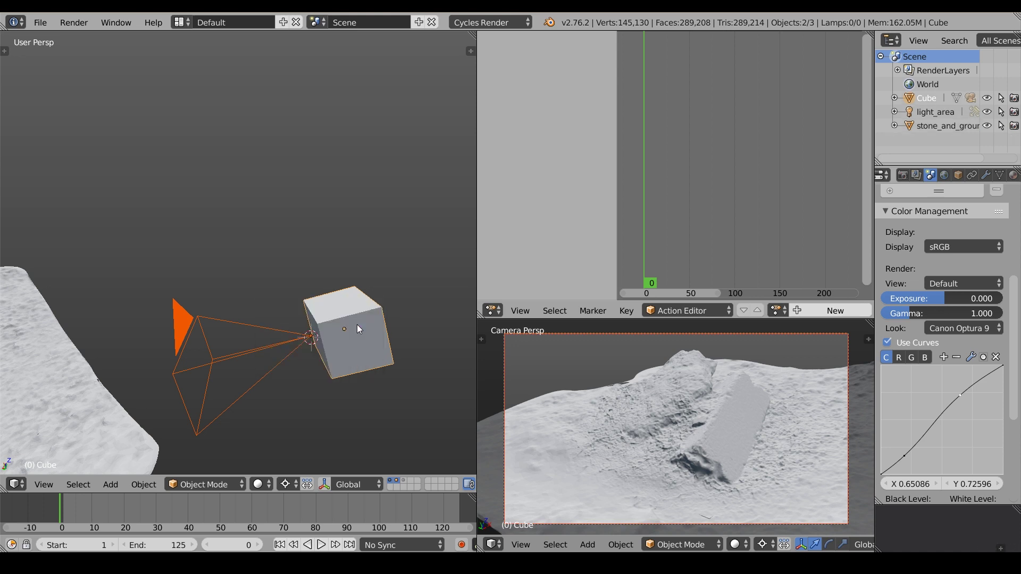
{"action": "right_click", "coordinate": [358, 326]}
- Rename the cube to camera_control_01.1 and start moving it with the camera
{"action": "left_click", "coordinate": [958, 175]}
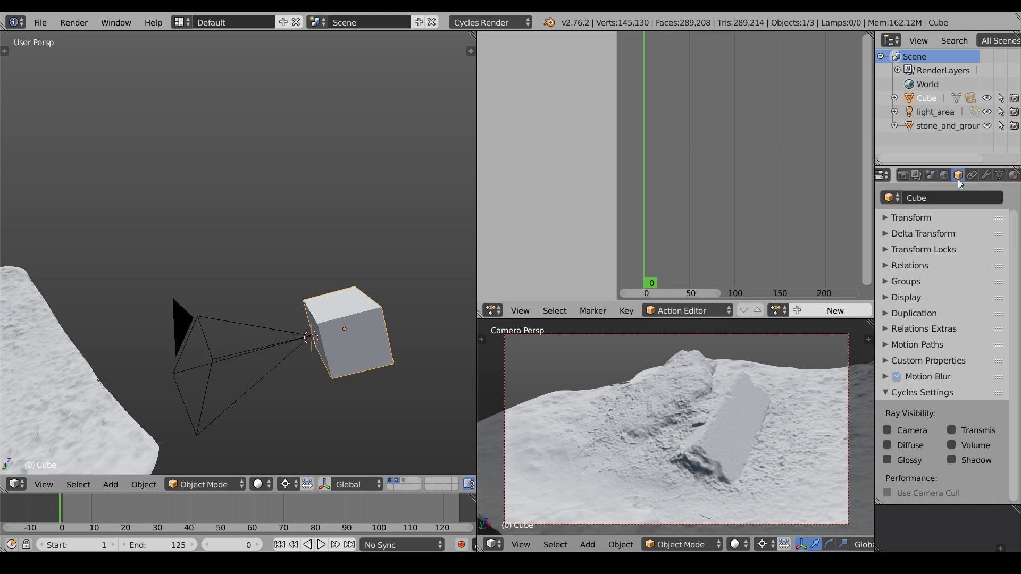
{"action": "left_click", "coordinate": [937, 198]}
{"action": "type", "text": "camera_control_01.1"}
{"action": "key", "text": "Return"}
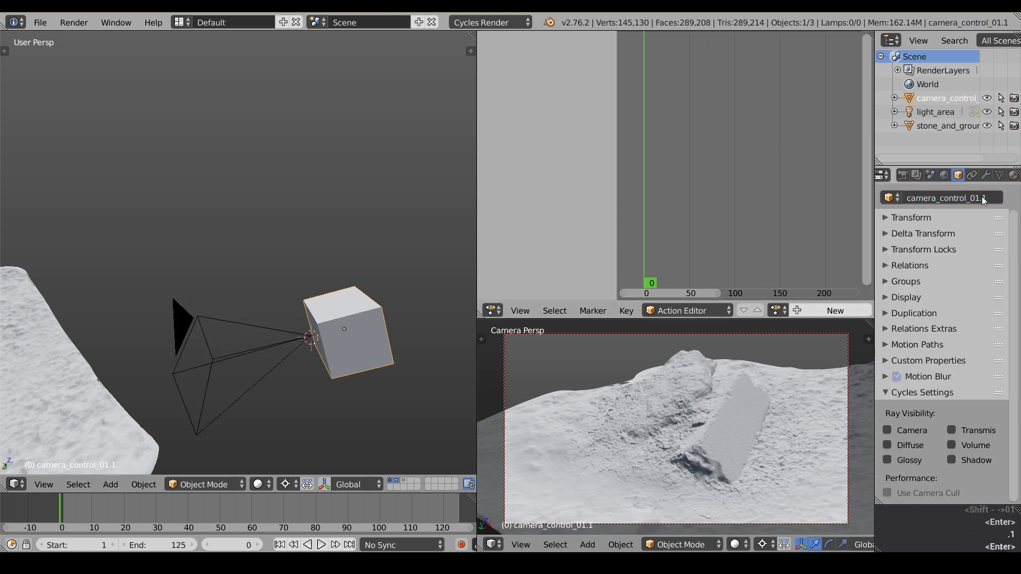
{"action": "key", "text": "g"}
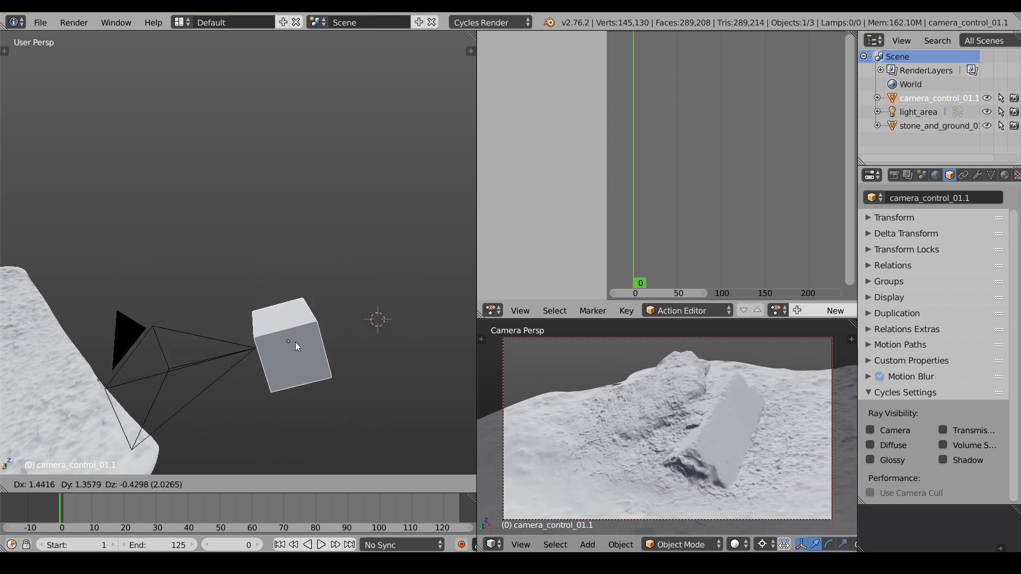
- Place the cube-and-camera rig and rotate it freely into position
{"action": "left_click", "coordinate": [318, 353]}
{"action": "key", "text": "r"}
{"action": "key", "text": "r"}
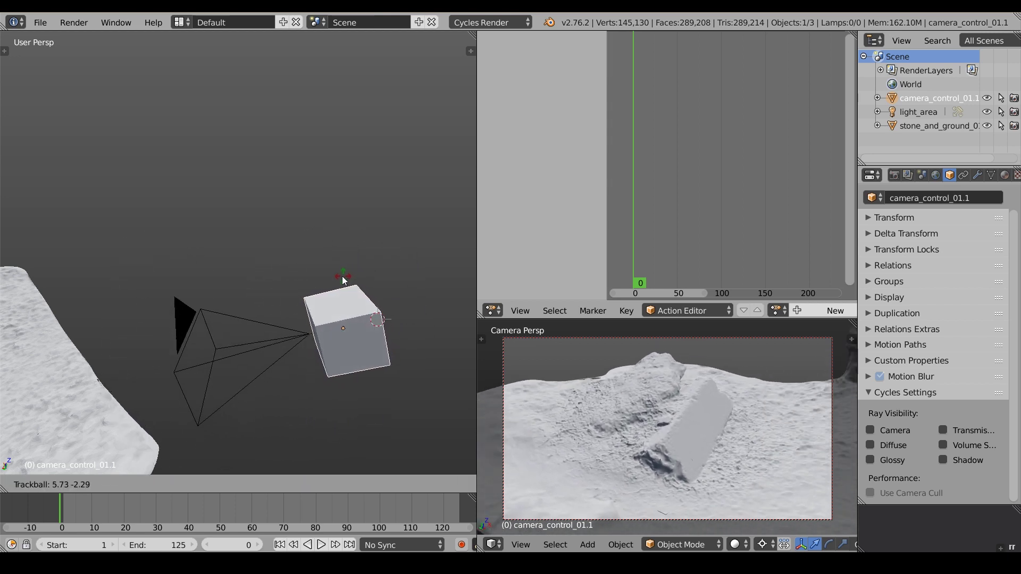
{"action": "left_click", "coordinate": [363, 317]}
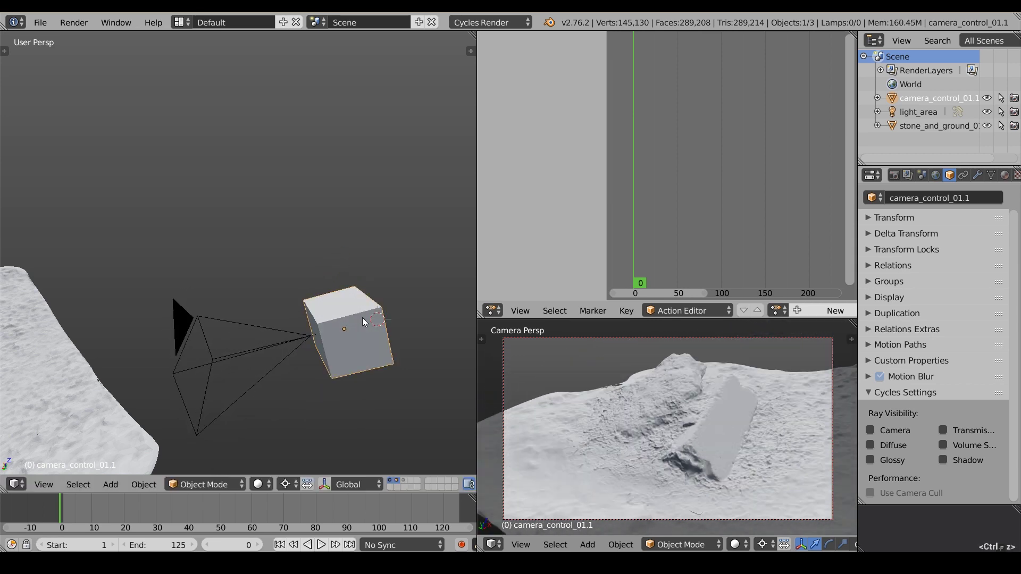
- Duplicate the control cube, move it back along local Z and enlarge it
{"action": "key", "text": "shift+d"}
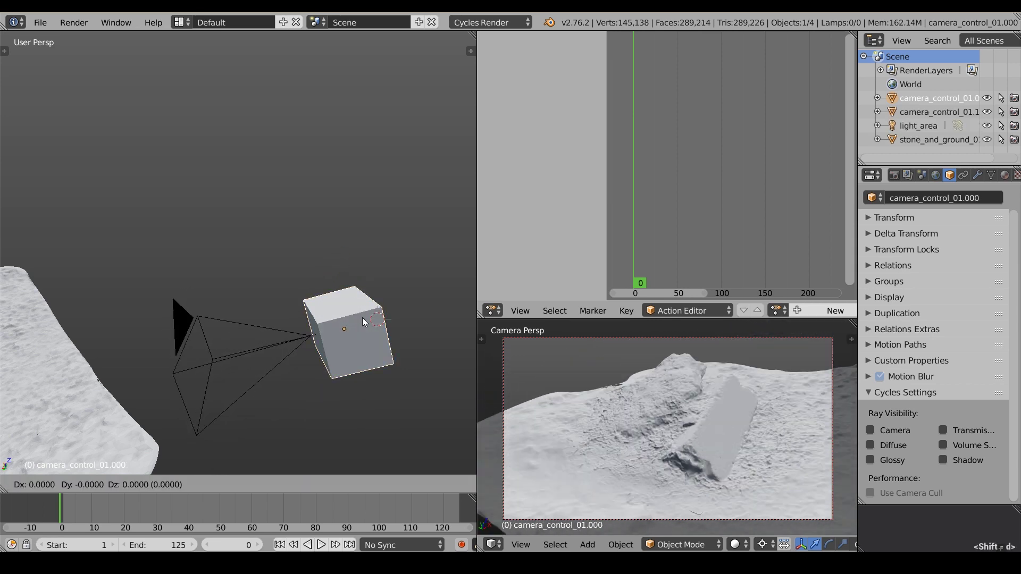
{"action": "key", "text": "Escape"}
{"action": "key", "text": "g"}
{"action": "key", "text": "z"}
{"action": "key", "text": "z"}
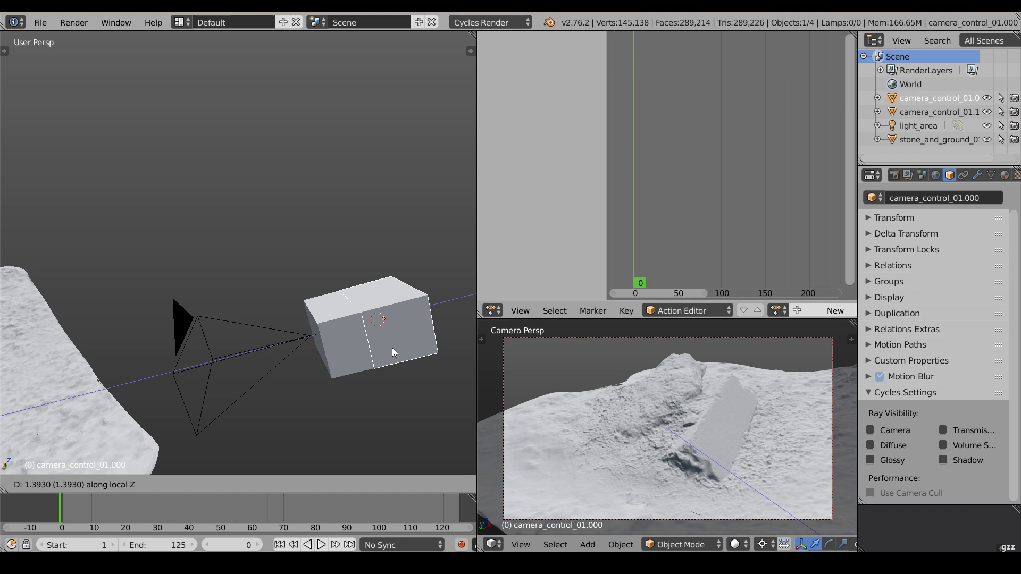
{"action": "left_click", "coordinate": [385, 347]}
{"action": "key", "text": "s"}
{"action": "left_click", "coordinate": [426, 273]}
{"action": "scroll", "coordinate": [418, 324], "scroll_direction": "down", "scroll_amount": 3}
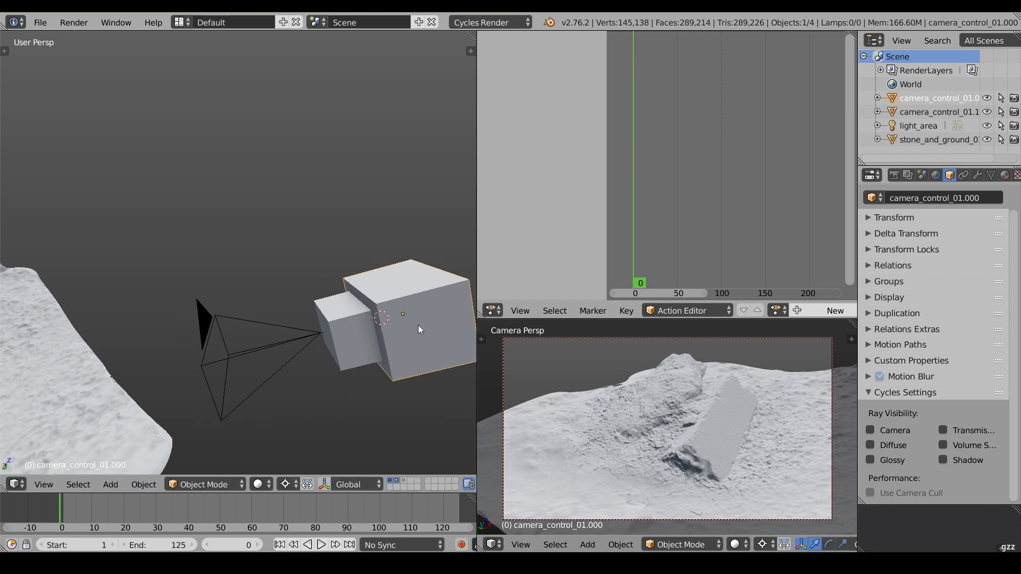
- Make a second, larger duplicate placed behind the others along local Z
{"action": "key", "text": "shift+d"}
{"action": "key", "text": "Escape"}
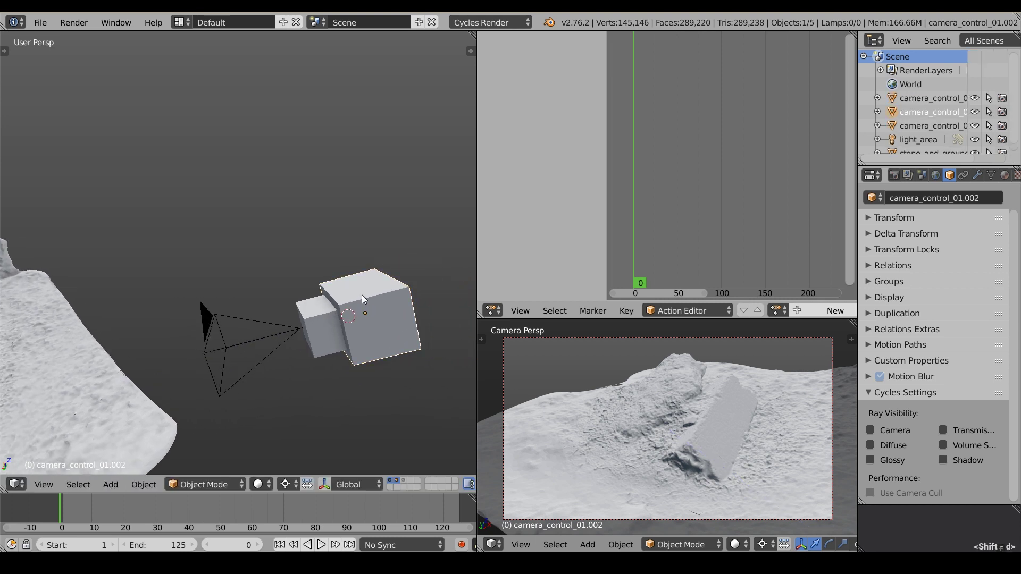
{"action": "key", "text": "g"}
{"action": "key", "text": "z"}
{"action": "key", "text": "z"}
{"action": "left_click", "coordinate": [404, 282]}
{"action": "key", "text": "s"}
{"action": "left_click", "coordinate": [419, 276]}
- Chain-parent the cubes: smallest to middle, middle to largest
{"action": "middle_click_drag", "start_coordinate": [419, 276], "coordinate": [387, 311]}
{"action": "right_click", "coordinate": [329, 320]}
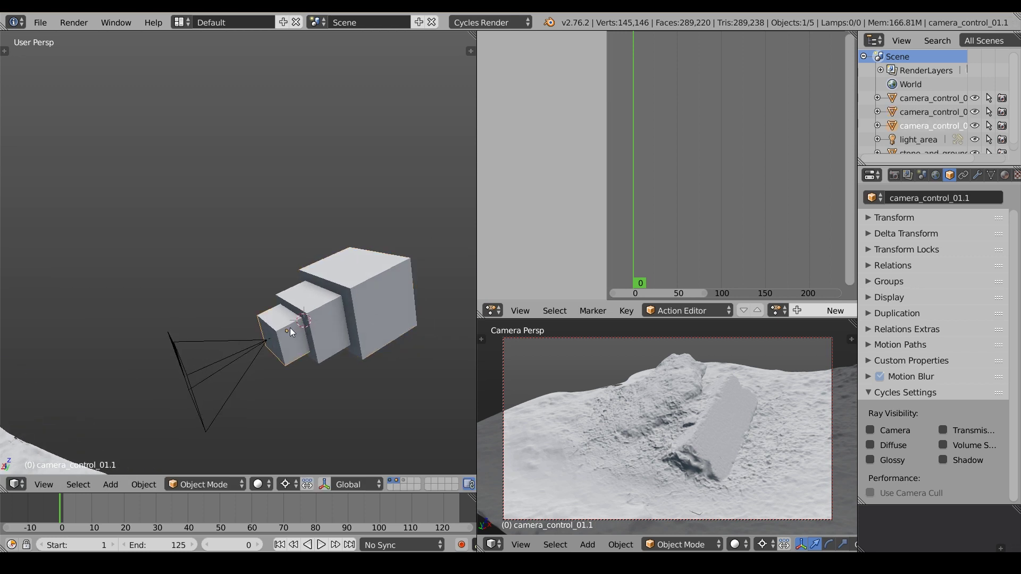
{"action": "right_click", "coordinate": [289, 327], "text": "shift"}
{"action": "key", "text": "ctrl+p"}
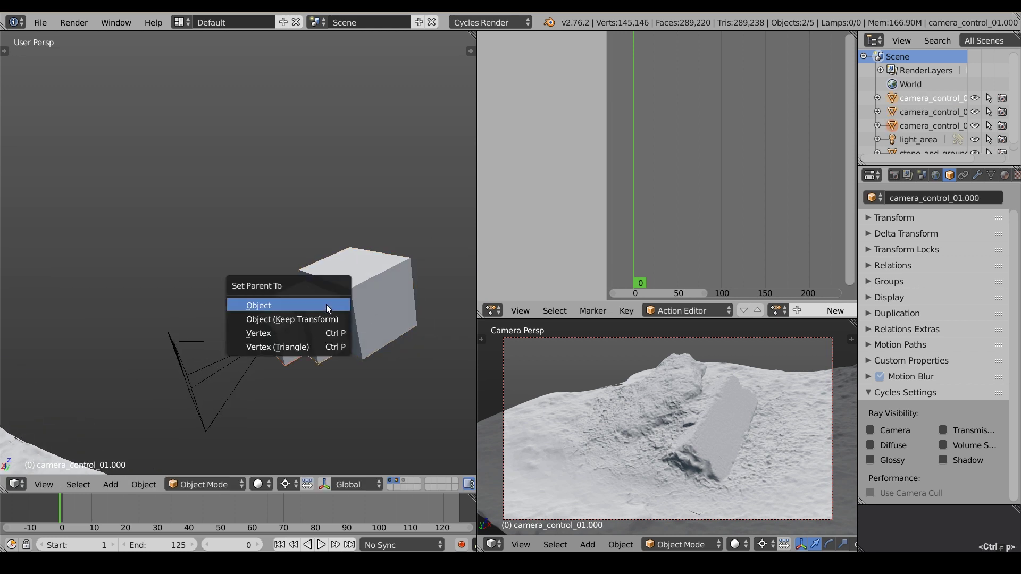
{"action": "left_click", "coordinate": [327, 304]}
{"action": "right_click", "coordinate": [324, 311]}
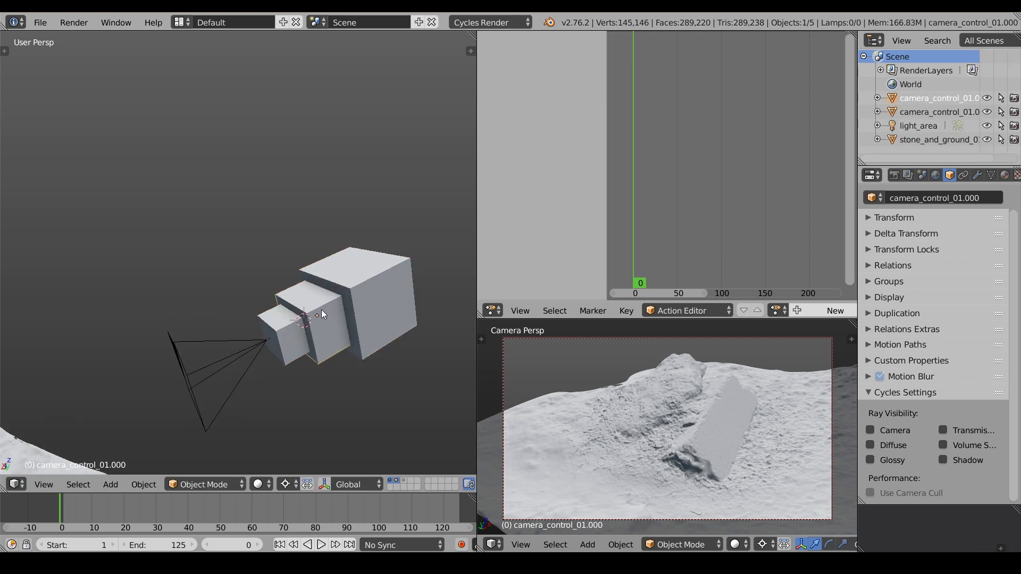
{"action": "right_click", "coordinate": [382, 274], "text": "shift"}
{"action": "key", "text": "ctrl+p"}
{"action": "left_click", "coordinate": [382, 274]}
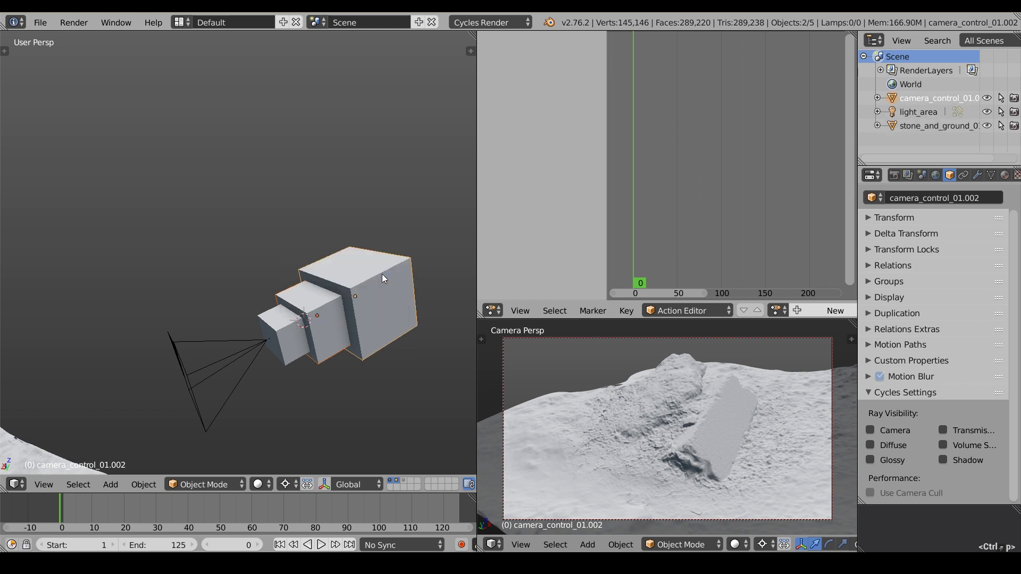
{"action": "right_click", "coordinate": [389, 268]}
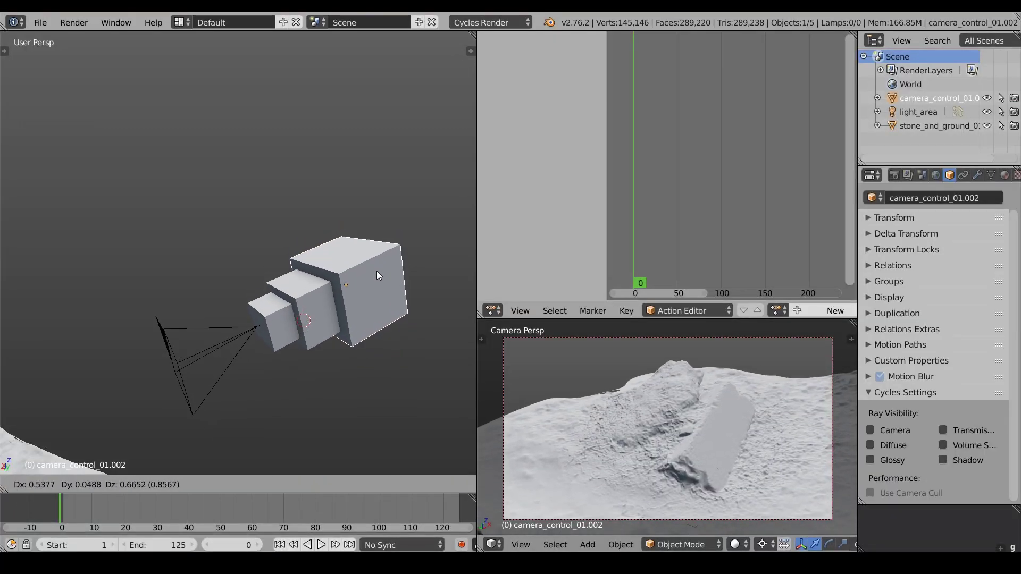
- Test-move the rig, each control cube and the camera to check the parent chain
{"action": "key", "text": "Escape"}
{"action": "right_click", "coordinate": [330, 308]}
{"action": "key", "text": "g"}
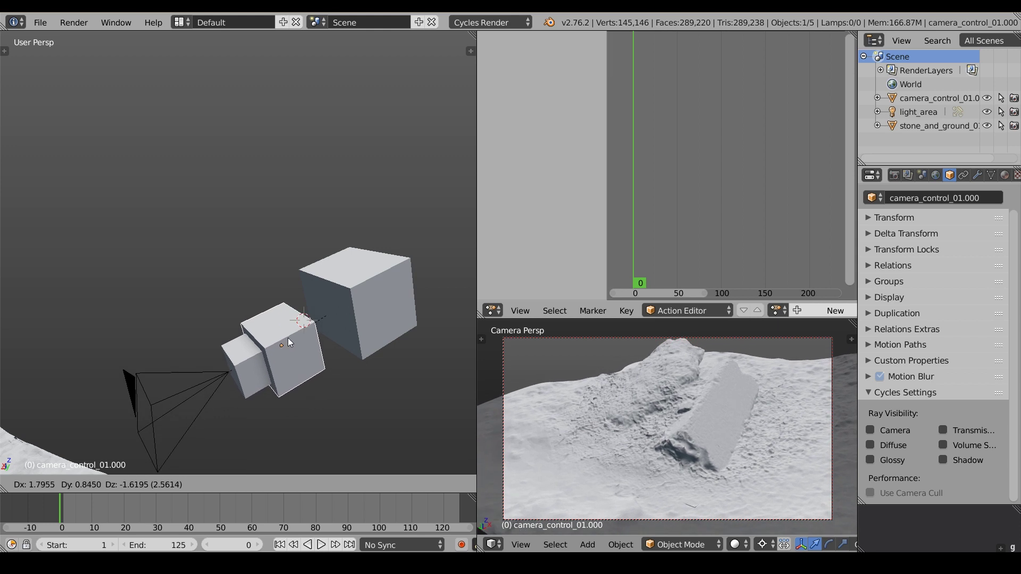
{"action": "left_click", "coordinate": [283, 347]}
{"action": "right_click", "coordinate": [264, 346]}
{"action": "key", "text": "g"}
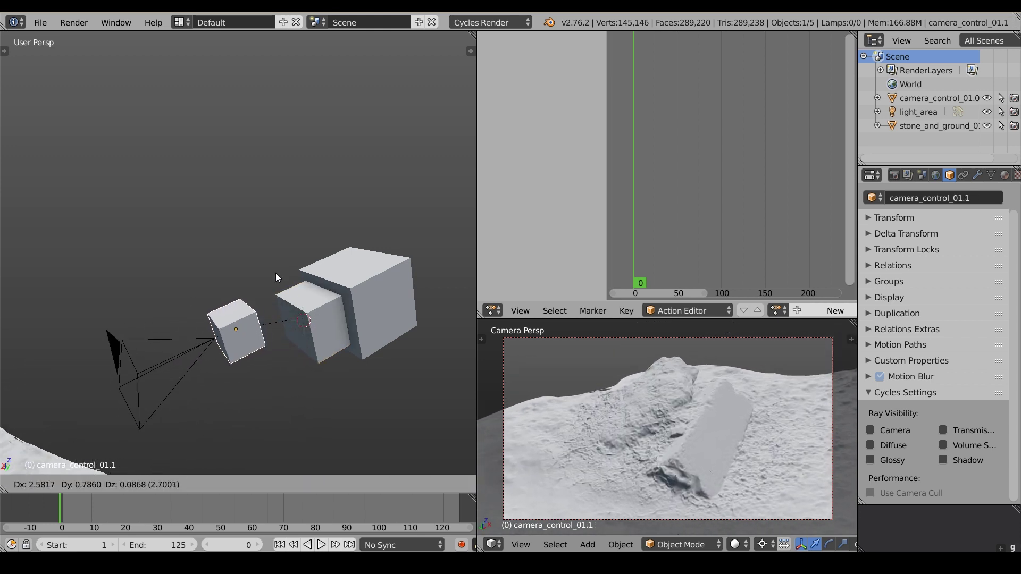
{"action": "left_click", "coordinate": [271, 326]}
{"action": "right_click", "coordinate": [272, 326]}
{"action": "key", "text": "g"}
{"action": "key", "text": "Escape"}
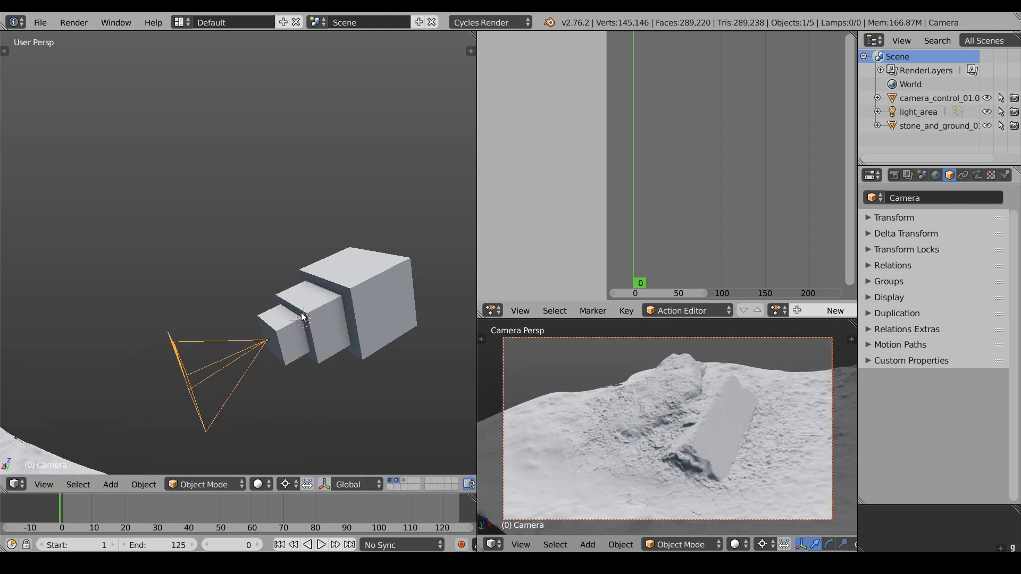
{"action": "right_click", "coordinate": [349, 276]}
{"action": "middle_click_drag", "start_coordinate": [319, 297], "coordinate": [297, 297]}
- Add a cylinder, scale it up to 2.5578 and enter Edit Mode
{"action": "key", "text": "shift+a"}
{"action": "mouse_move", "coordinate": [293, 115]}
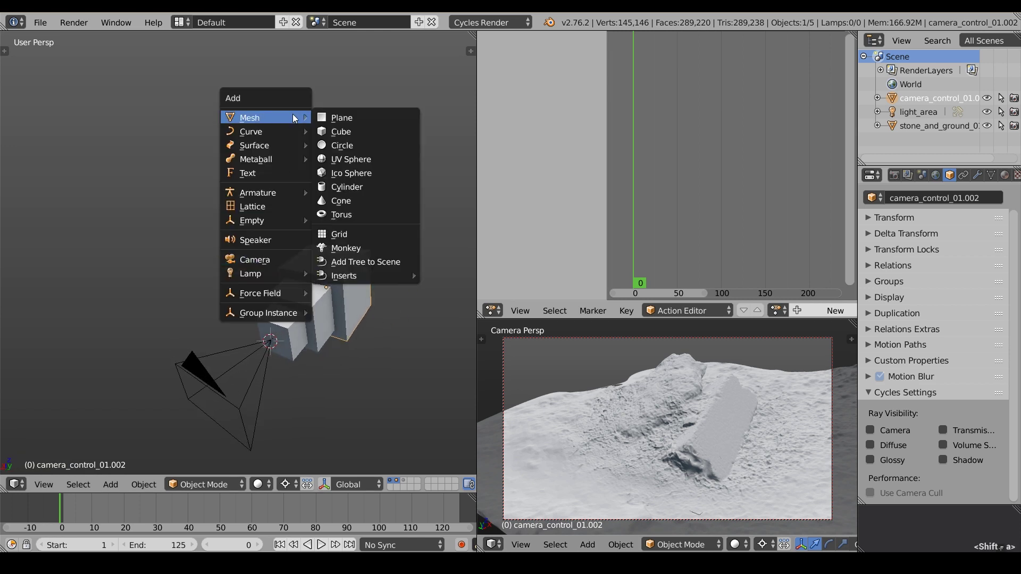
{"action": "left_click", "coordinate": [369, 184]}
{"action": "key", "text": "s"}
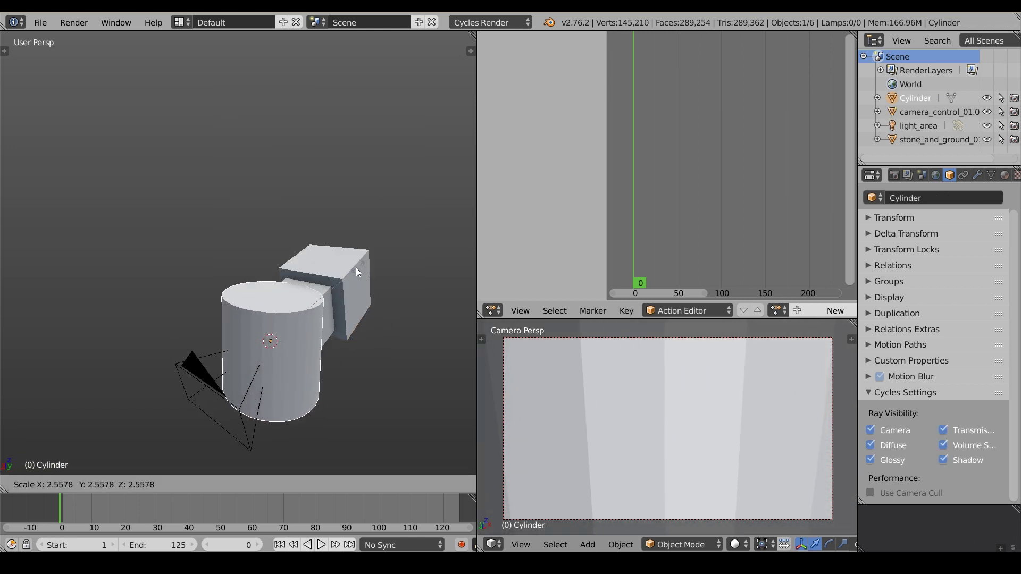
{"action": "left_click", "coordinate": [355, 267]}
{"action": "key", "text": "Tab"}
{"action": "key", "text": "ctrl+Tab"}
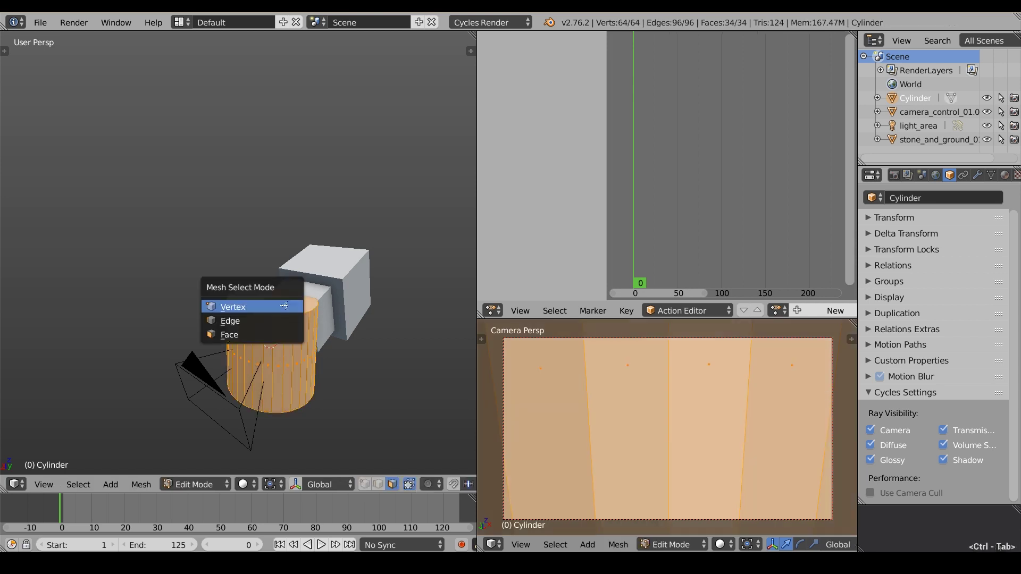
- In face mode, delete every cylinder face except the top disc
{"action": "left_click", "coordinate": [266, 335]}
{"action": "right_click", "coordinate": [281, 308]}
{"action": "middle_click_drag", "start_coordinate": [282, 307], "coordinate": [288, 318]}
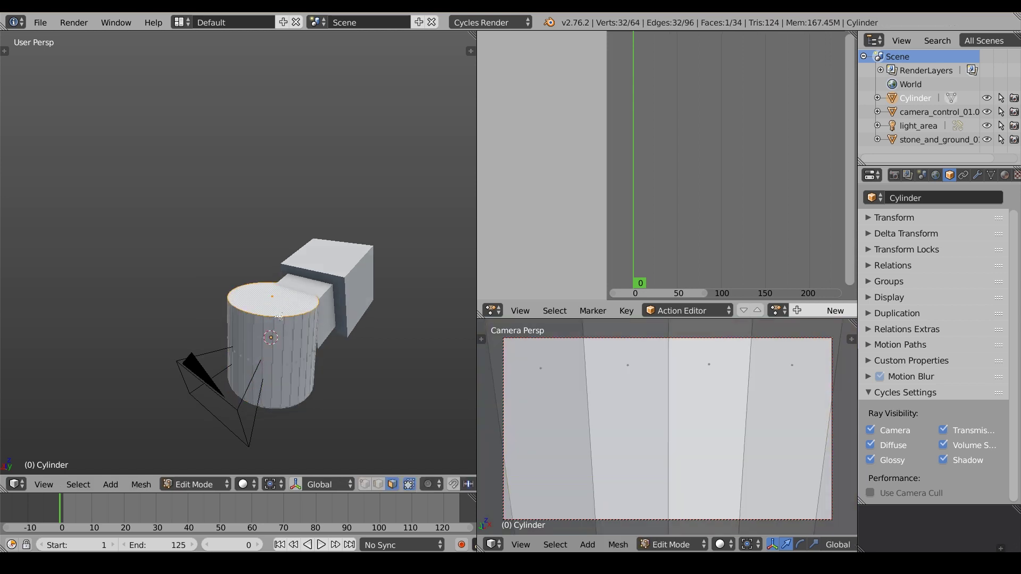
{"action": "key", "text": "ctrl+i"}
{"action": "key", "text": "x"}
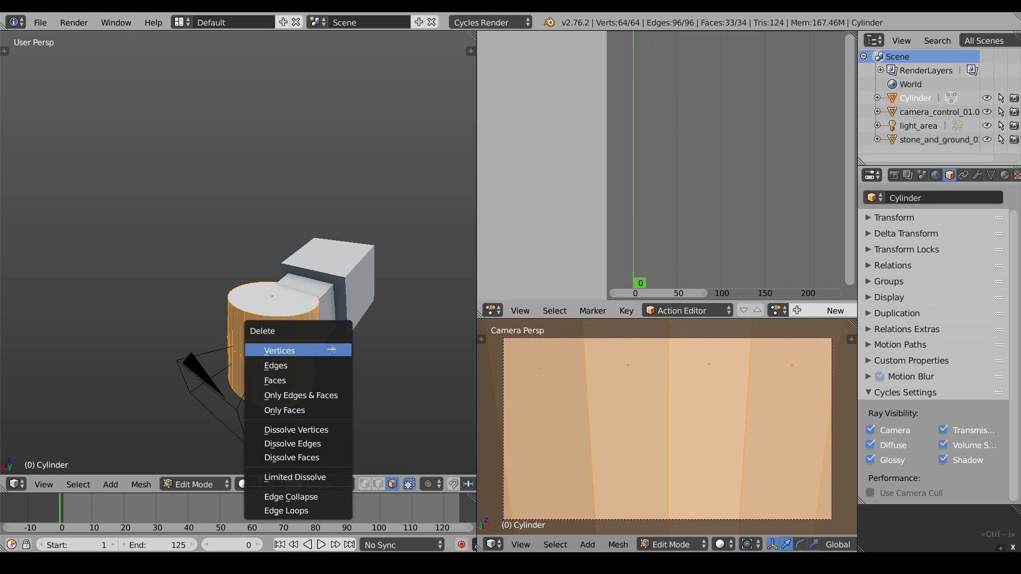
{"action": "left_click", "coordinate": [326, 381]}
- Inset the top disc, delete its inner face to leave a thin ring, and return to Object Mode
{"action": "key", "text": "i"}
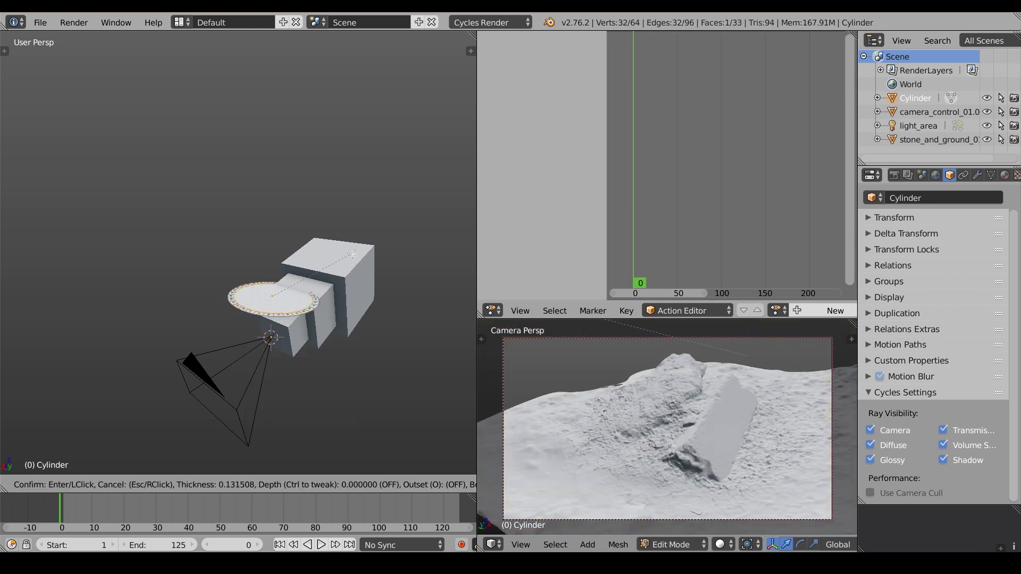
{"action": "left_click", "coordinate": [311, 303]}
{"action": "middle_click_drag", "start_coordinate": [311, 303], "coordinate": [266, 335]}
{"action": "key", "text": "x"}
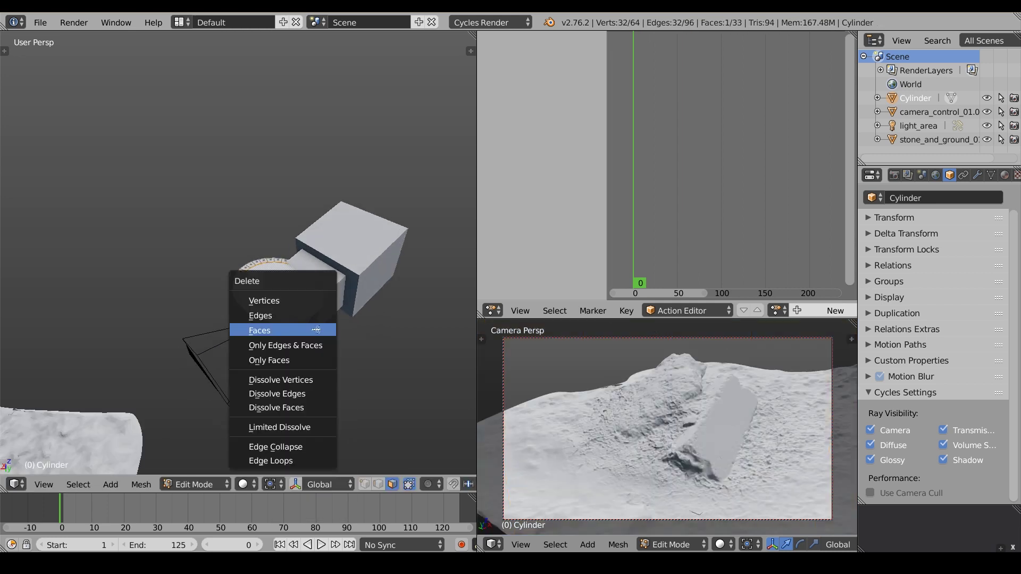
{"action": "left_click", "coordinate": [313, 359]}
{"action": "key", "text": "Tab"}
{"action": "middle_click_drag", "start_coordinate": [313, 360], "coordinate": [267, 334]}
{"action": "right_click", "coordinate": [267, 334]}
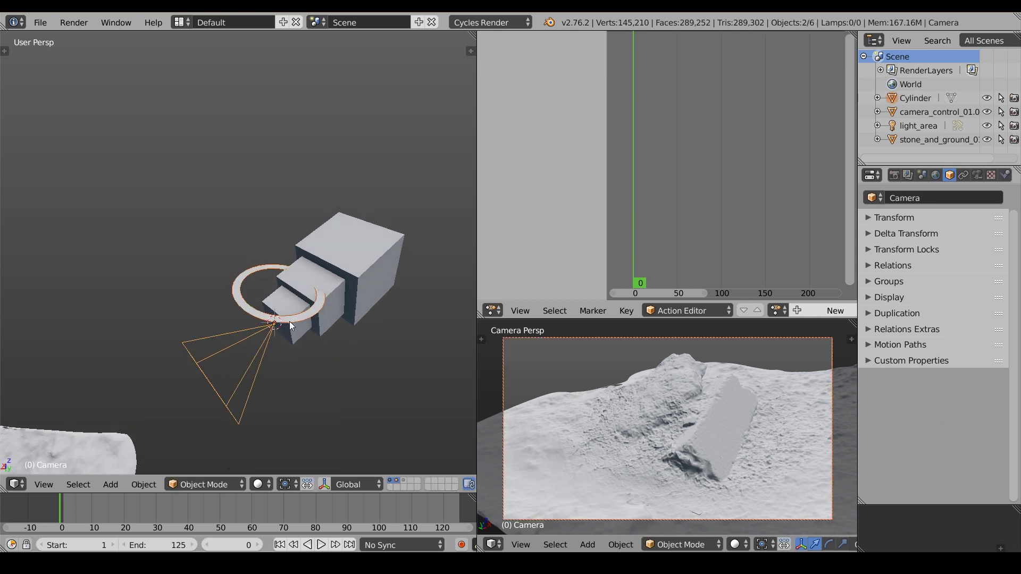
- Copy the camera's rotation onto the ring and slide it along its local Z
{"action": "key", "text": "ctrl+c"}
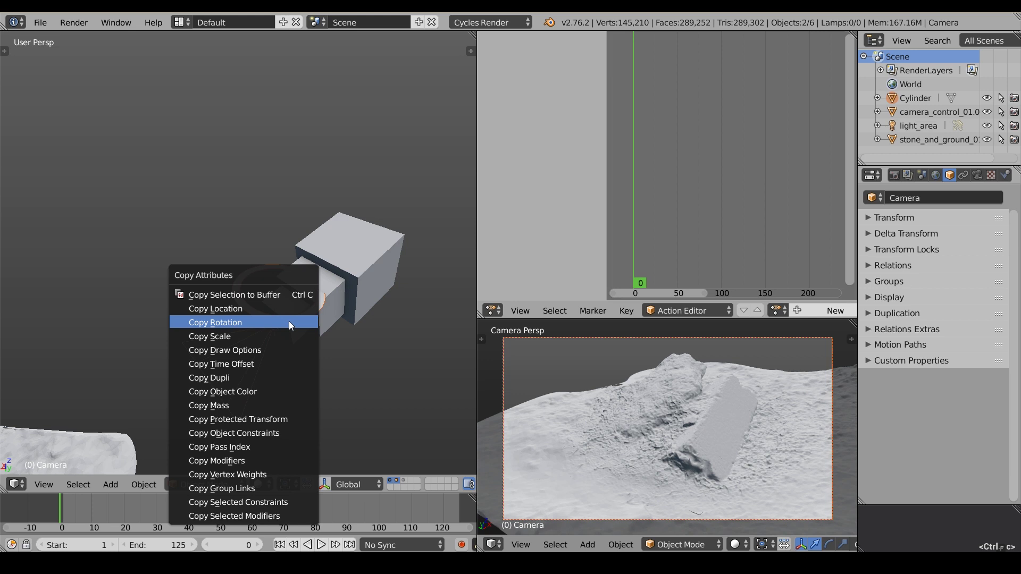
{"action": "left_click", "coordinate": [291, 322]}
{"action": "right_click", "coordinate": [327, 320]}
{"action": "key", "text": "g"}
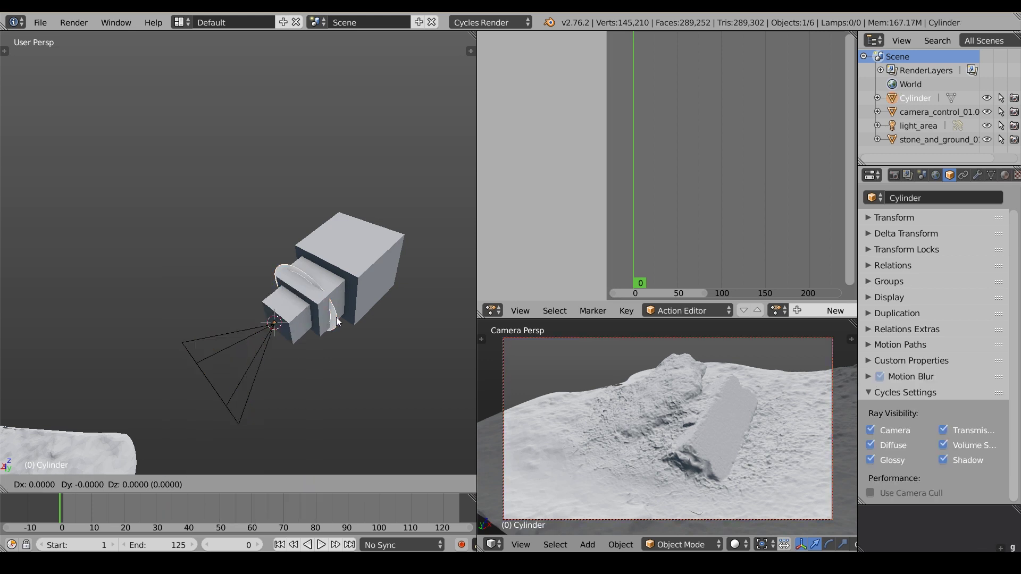
{"action": "key", "text": "z"}
{"action": "key", "text": "z"}
{"action": "left_click", "coordinate": [307, 334]}
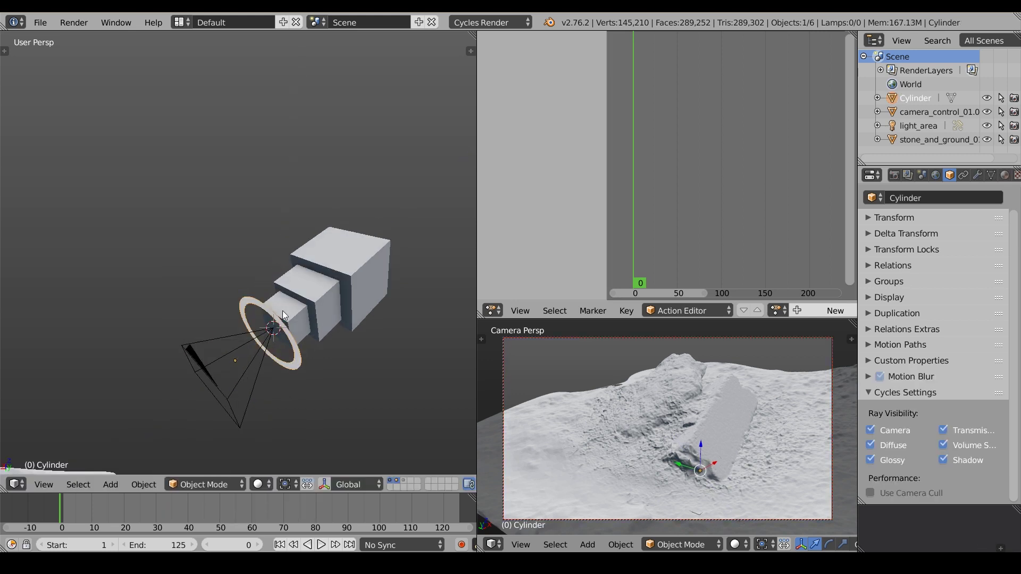
- Parent the ring to camera_control_01.1
{"action": "right_click", "coordinate": [298, 312], "text": "shift"}
{"action": "key", "text": "ctrl+p"}
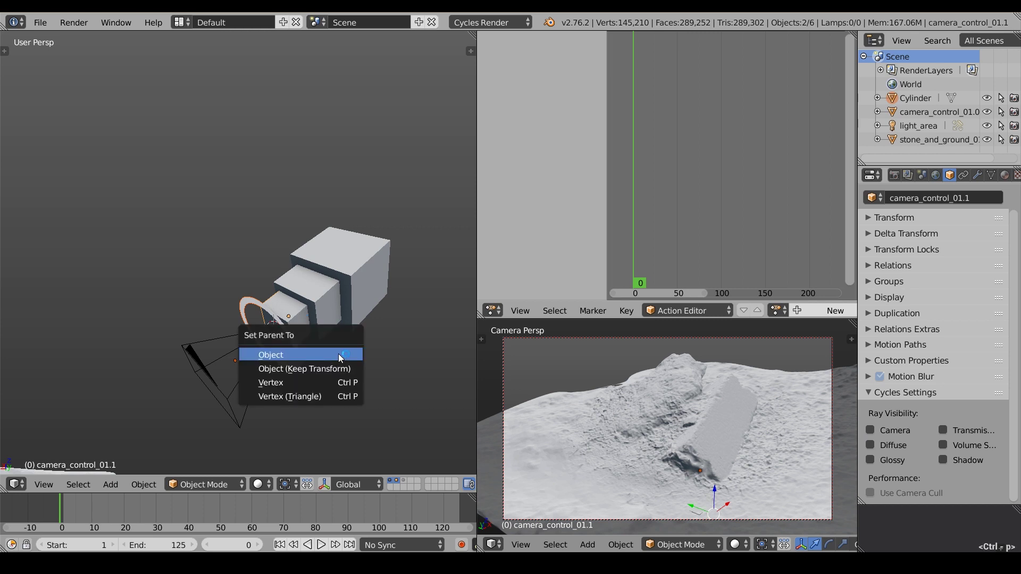
{"action": "left_click", "coordinate": [338, 353]}
- Move camera_control_01.1 onto the cube stack and hide the ring from its remaining ray types
{"action": "right_click", "coordinate": [306, 320]}
{"action": "key", "text": "g"}
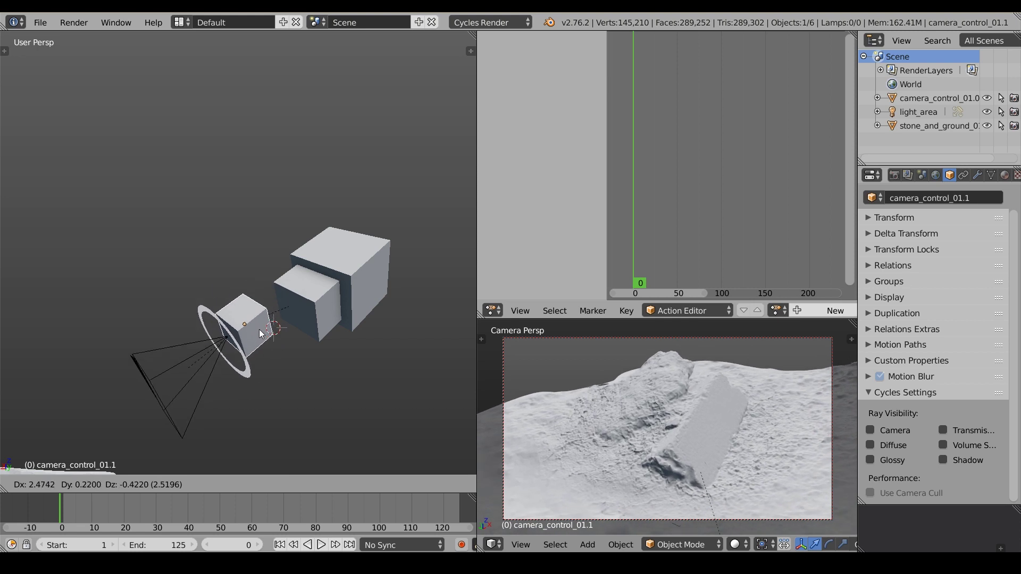
{"action": "left_click", "coordinate": [267, 343]}
{"action": "right_click", "coordinate": [267, 343]}
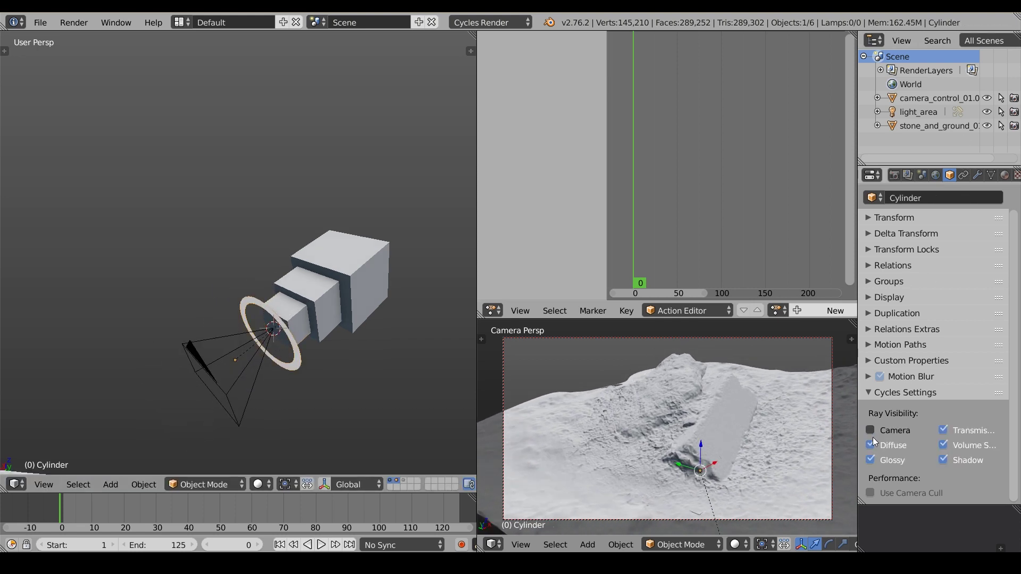
{"action": "left_click_drag", "start_coordinate": [959, 437], "coordinate": [944, 452]}
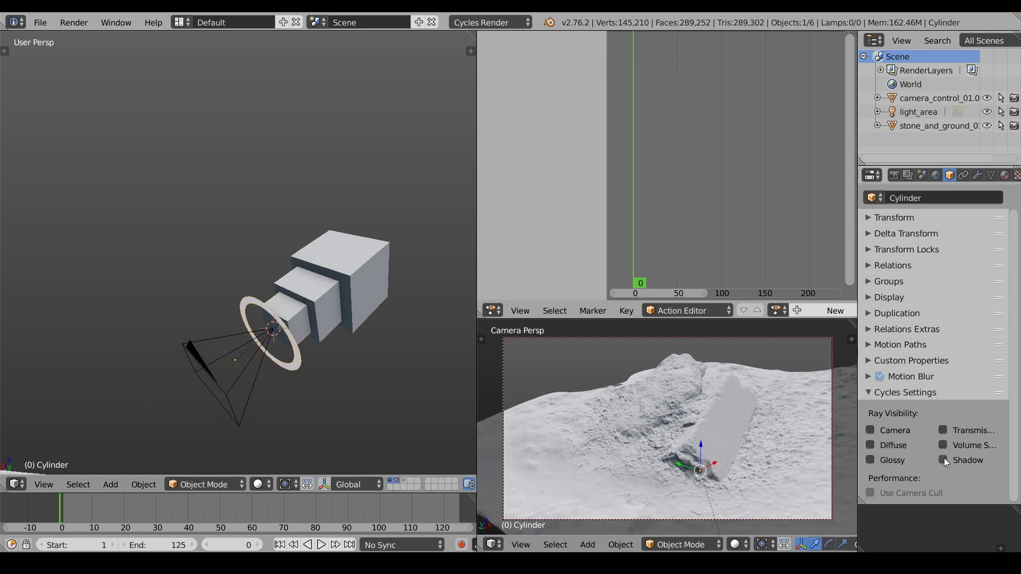
- Give the camera a Copy Location constraint targeting the ring
{"action": "right_click", "coordinate": [259, 368]}
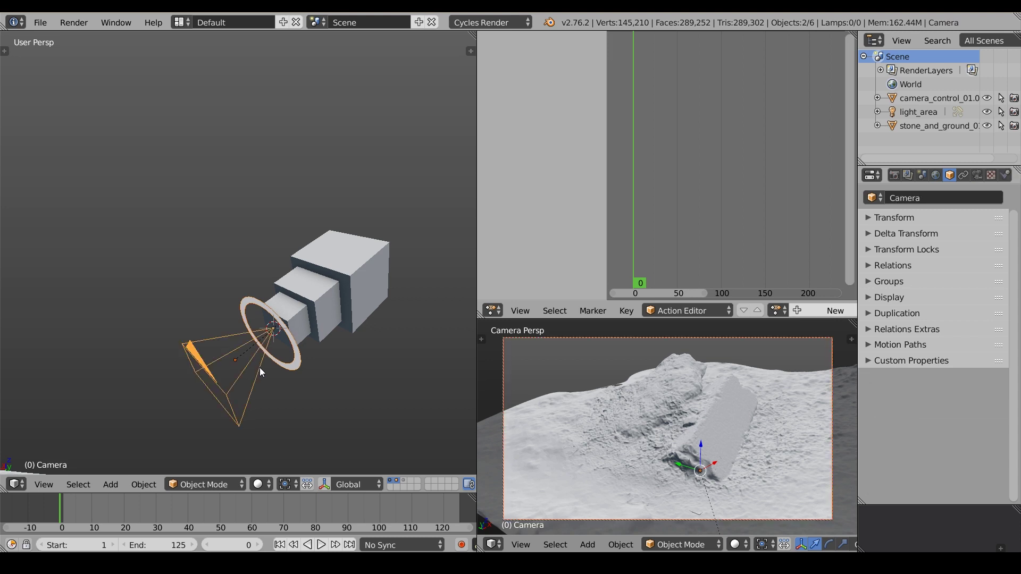
{"action": "left_click", "coordinate": [143, 484]}
{"action": "mouse_move", "coordinate": [238, 168]}
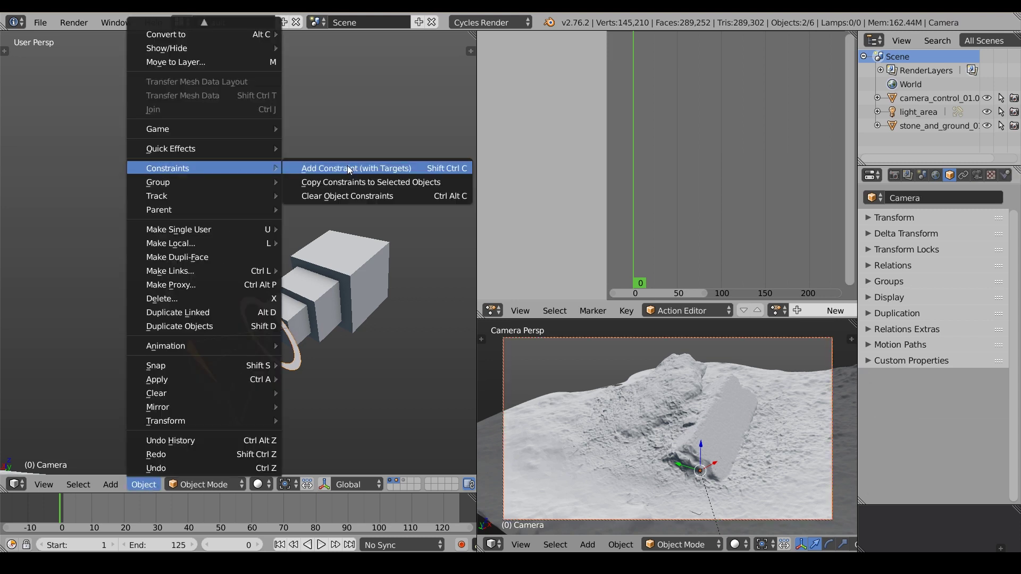
{"action": "left_click", "coordinate": [348, 168]}
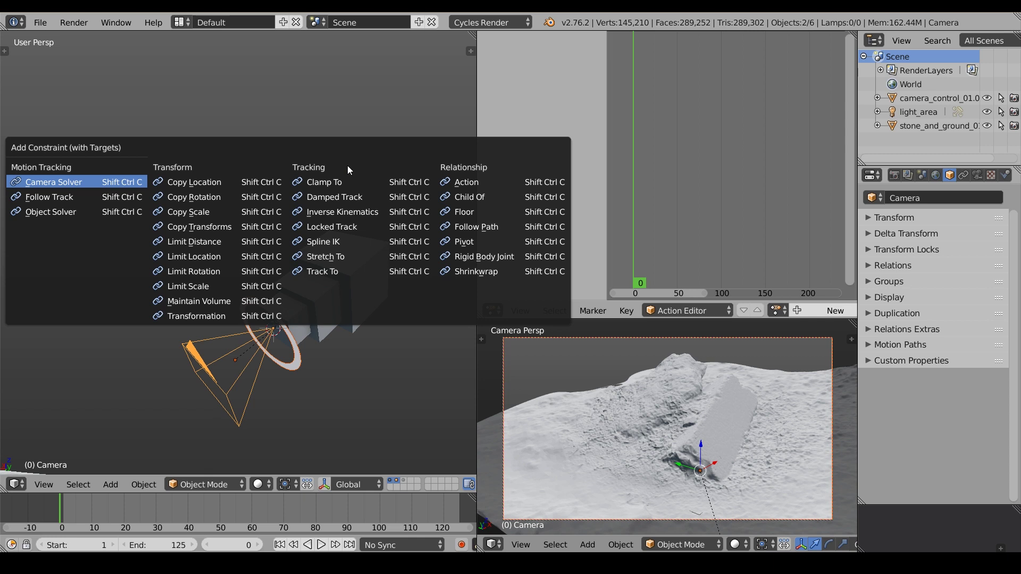
{"action": "left_click", "coordinate": [232, 181]}
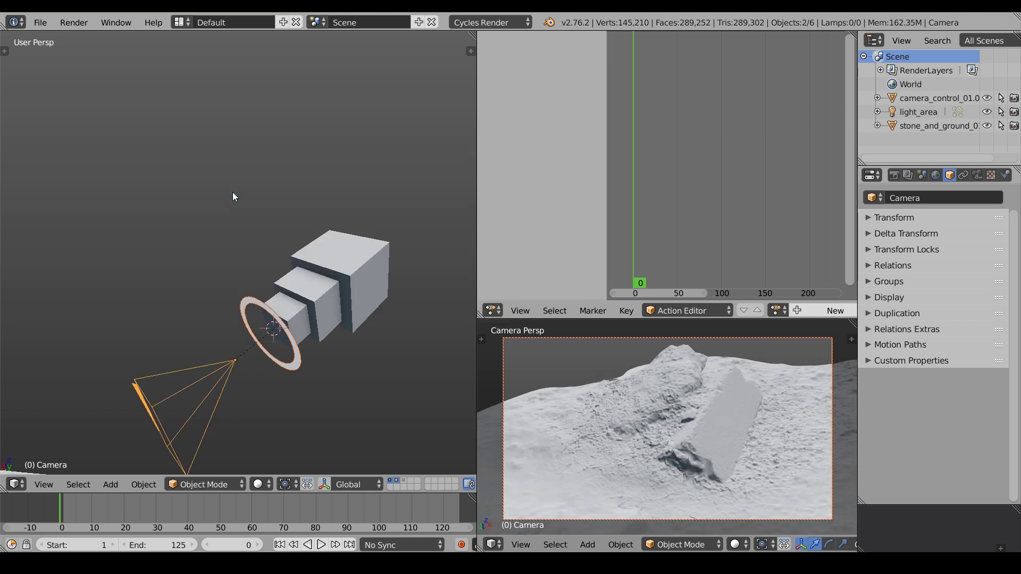
- Adjust the camera along local Z and freely, then test-move camera_control_01.1
{"action": "key", "text": "g"}
{"action": "key", "text": "z"}
{"action": "key", "text": "z"}
{"action": "left_click", "coordinate": [282, 356]}
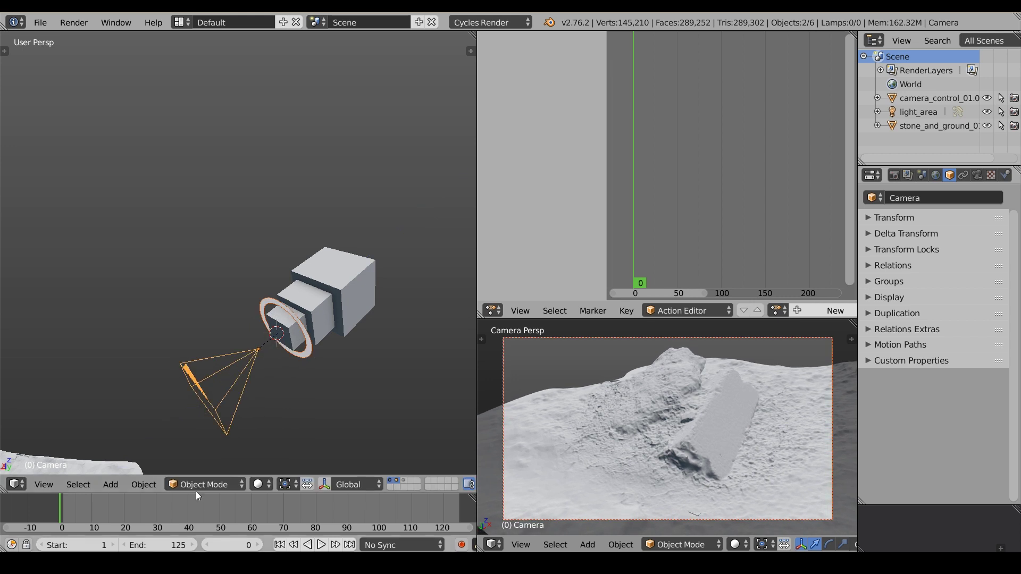
{"action": "key", "text": "g"}
{"action": "left_click", "coordinate": [274, 357]}
{"action": "right_click", "coordinate": [287, 334]}
{"action": "key", "text": "g"}
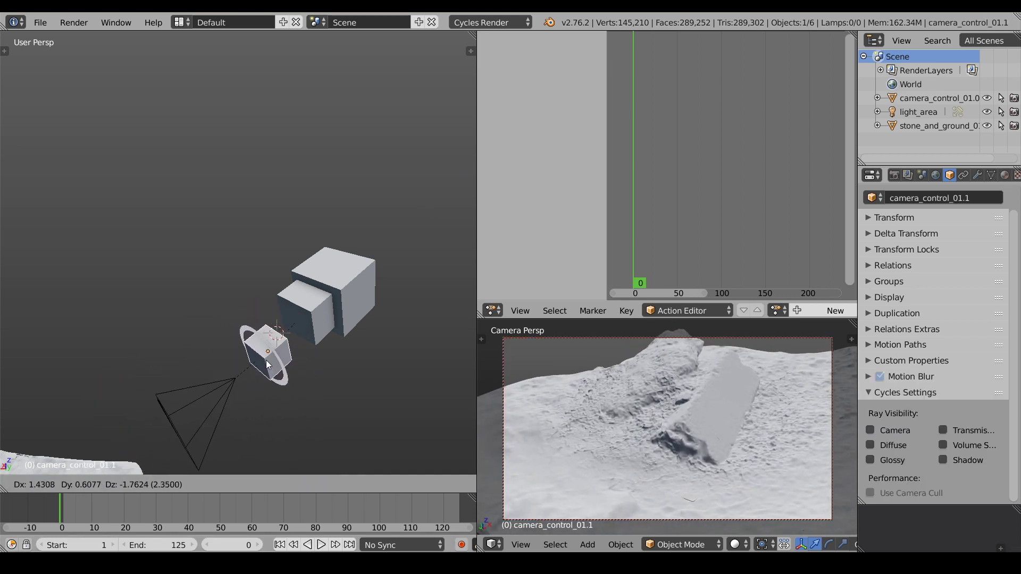
{"action": "right_click", "coordinate": [261, 348]}
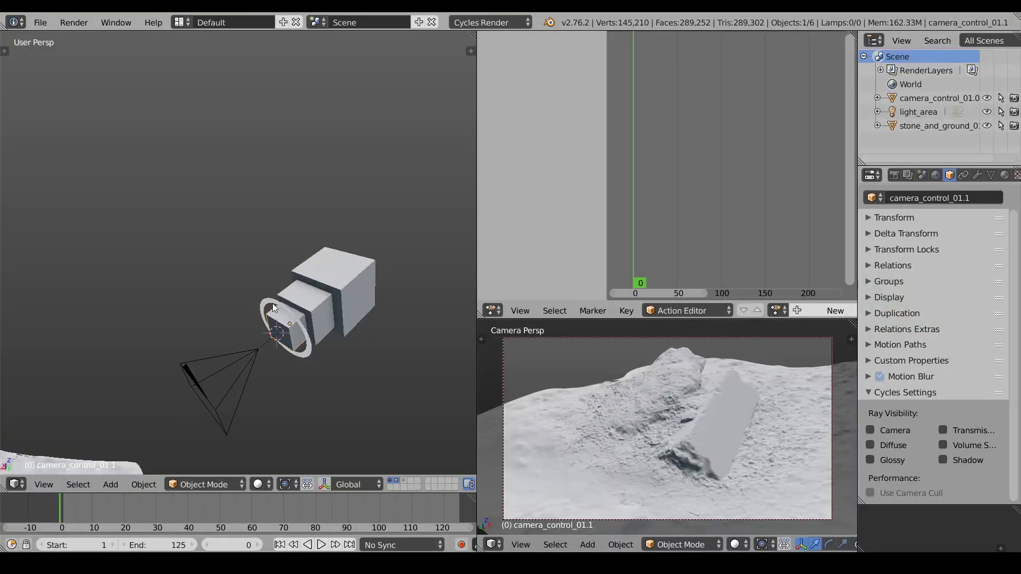
{"action": "right_click", "coordinate": [272, 303]}
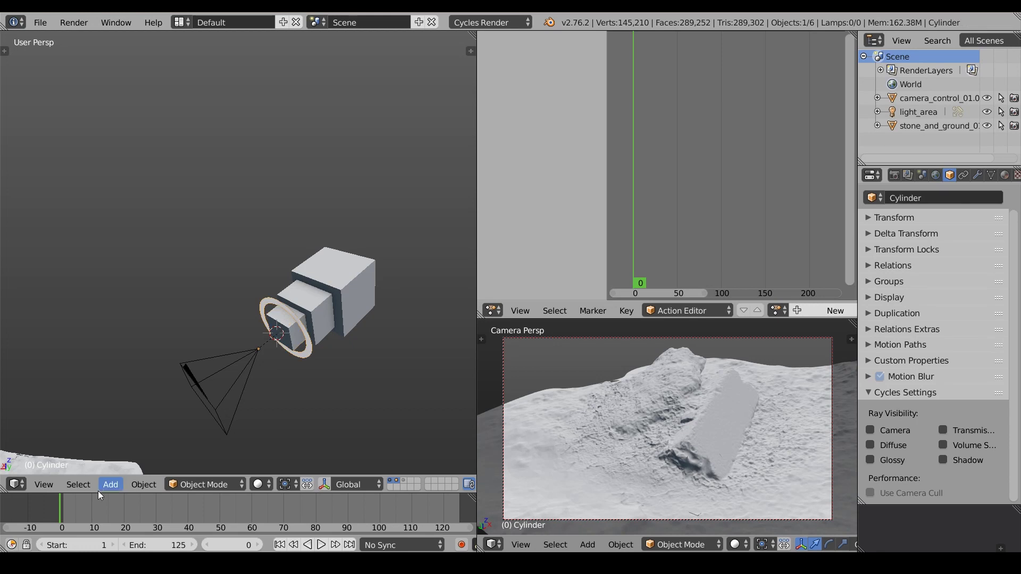
- Insert a Location keyframe on the ring at frame 1
{"action": "left_click", "coordinate": [64, 518]}
{"action": "key", "text": "i"}
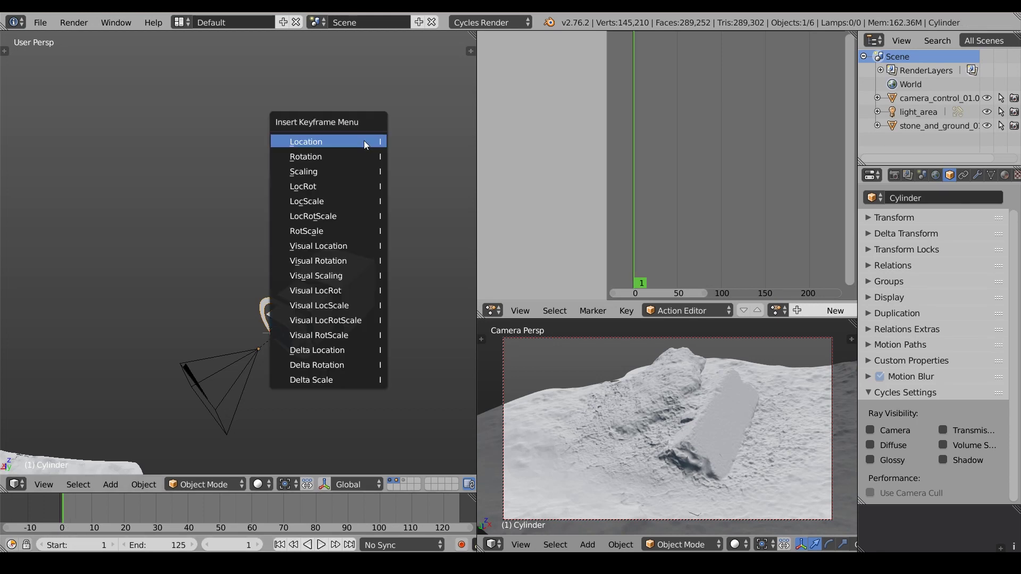
{"action": "left_click", "coordinate": [363, 142]}
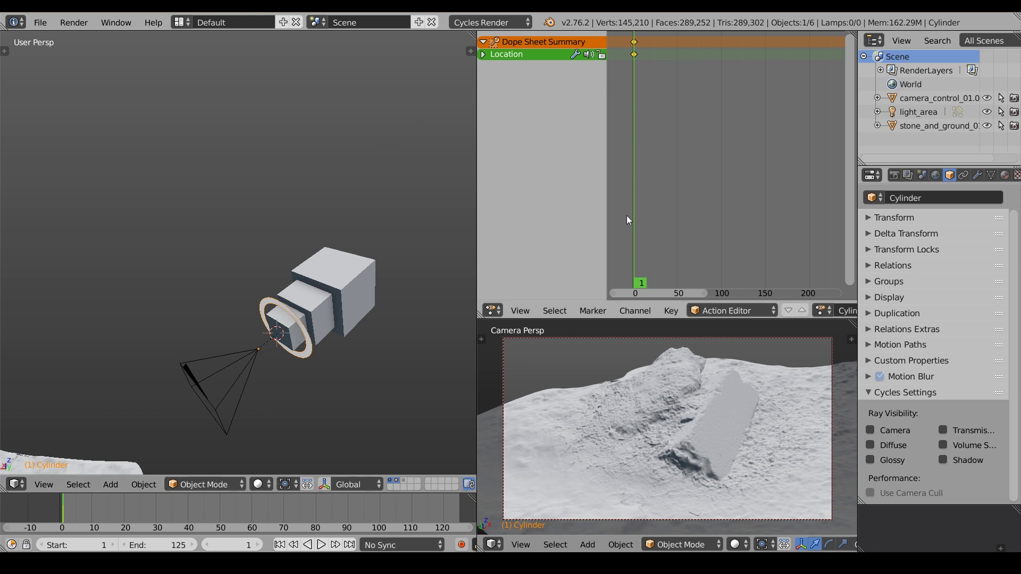
- Turn the area into a maximized Graph Editor and add a Noise modifier to the Z location curve
{"action": "left_click", "coordinate": [493, 311]}
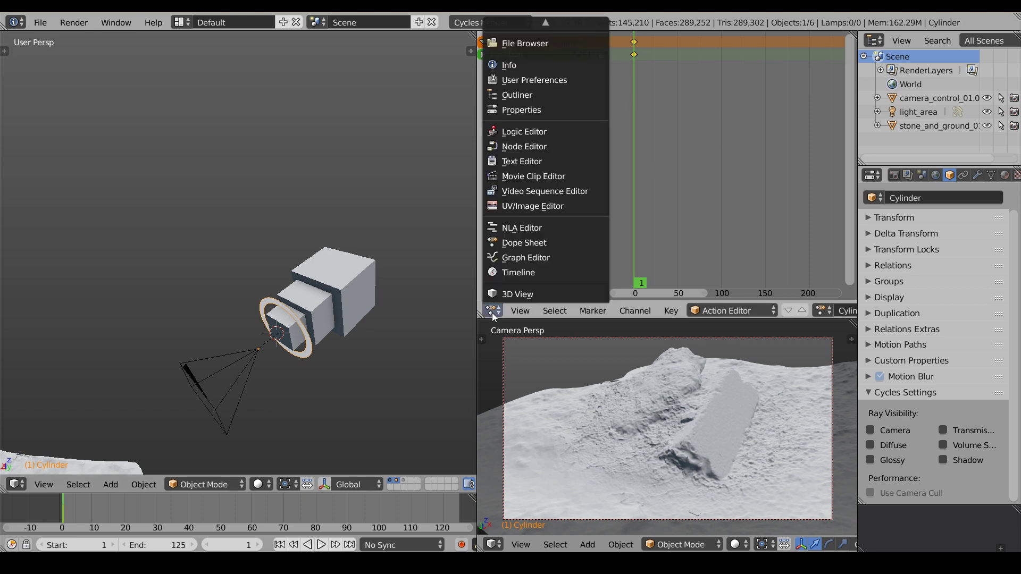
{"action": "left_click", "coordinate": [565, 259]}
{"action": "key", "text": "shift+space"}
{"action": "key", "text": "n"}
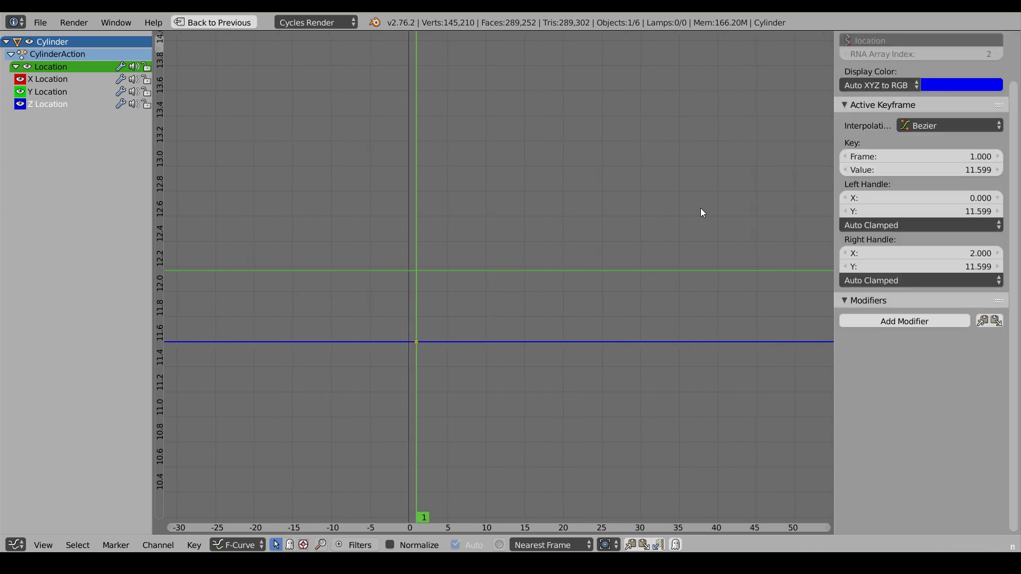
{"action": "left_click", "coordinate": [935, 324]}
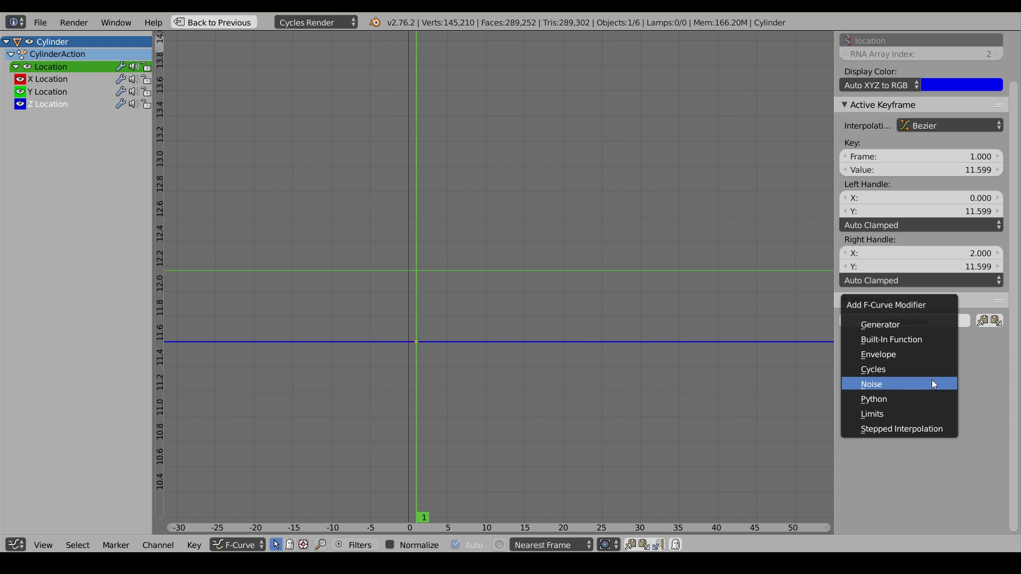
{"action": "left_click", "coordinate": [934, 384]}
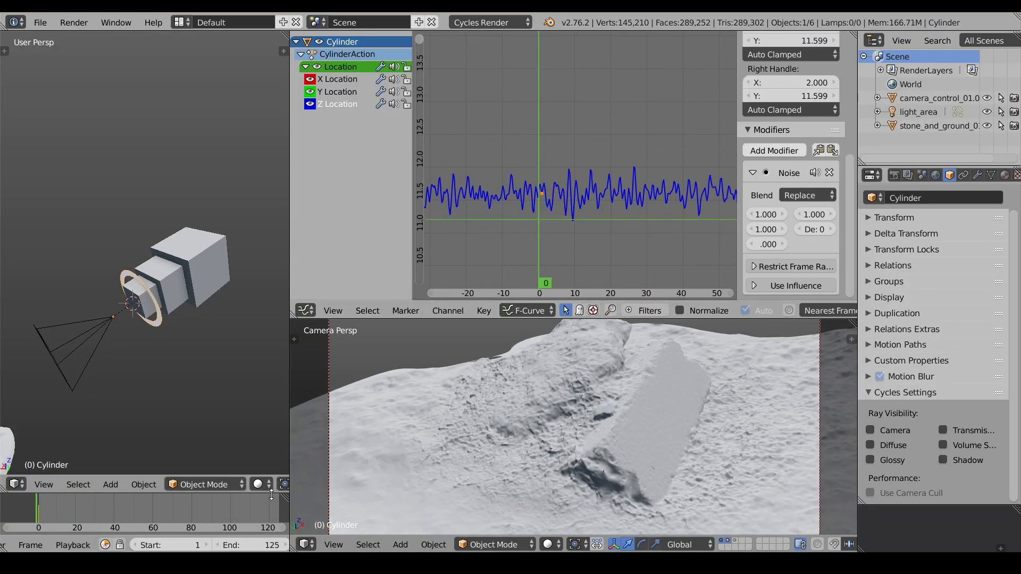
- Scrub and play back the animation to preview the initial noise shake
{"action": "left_click_drag", "start_coordinate": [38, 514], "coordinate": [10, 510]}
{"action": "key", "text": "alt+a"}
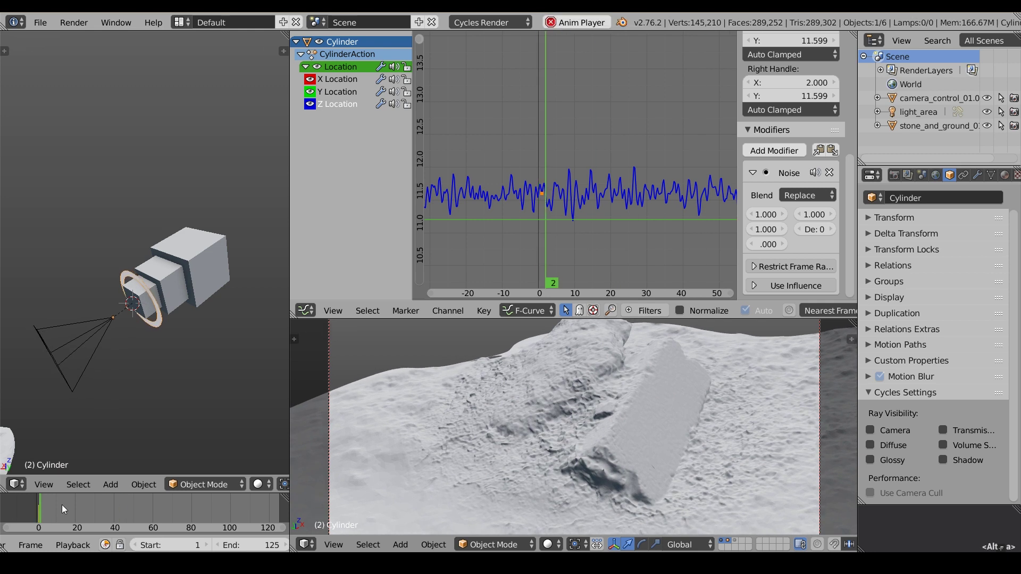
{"action": "left_click_drag", "start_coordinate": [110, 507], "coordinate": [40, 520]}
{"action": "mouse_move", "coordinate": [739, 225]}
{"action": "left_mouse_down"}
{"action": "mouse_move", "coordinate": [664, 225]}
{"action": "mouse_move", "coordinate": [713, 232]}
{"action": "mouse_move", "coordinate": [726, 215]}
{"action": "left_mouse_up"}
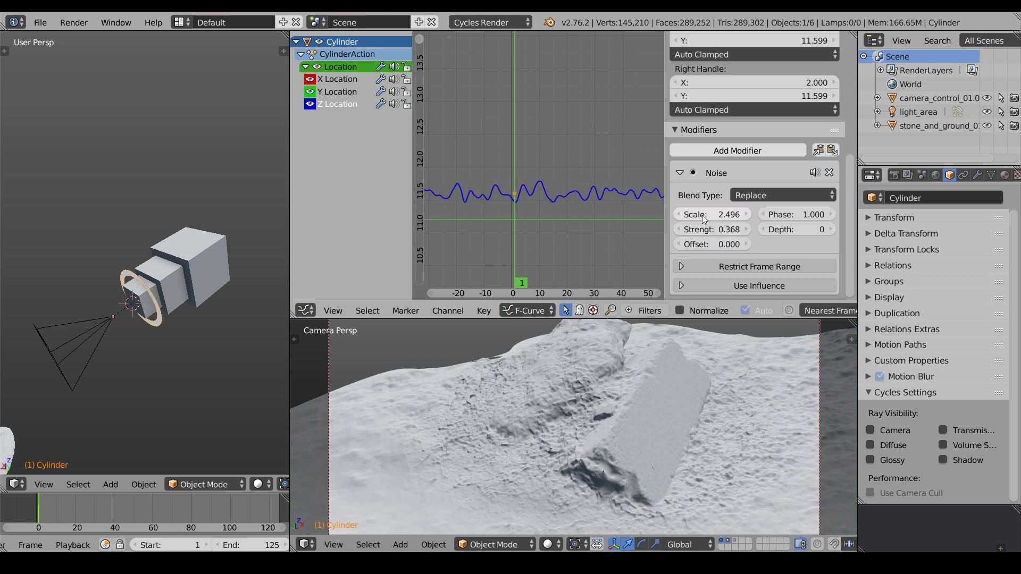
{"action": "key", "text": "alt+a"}
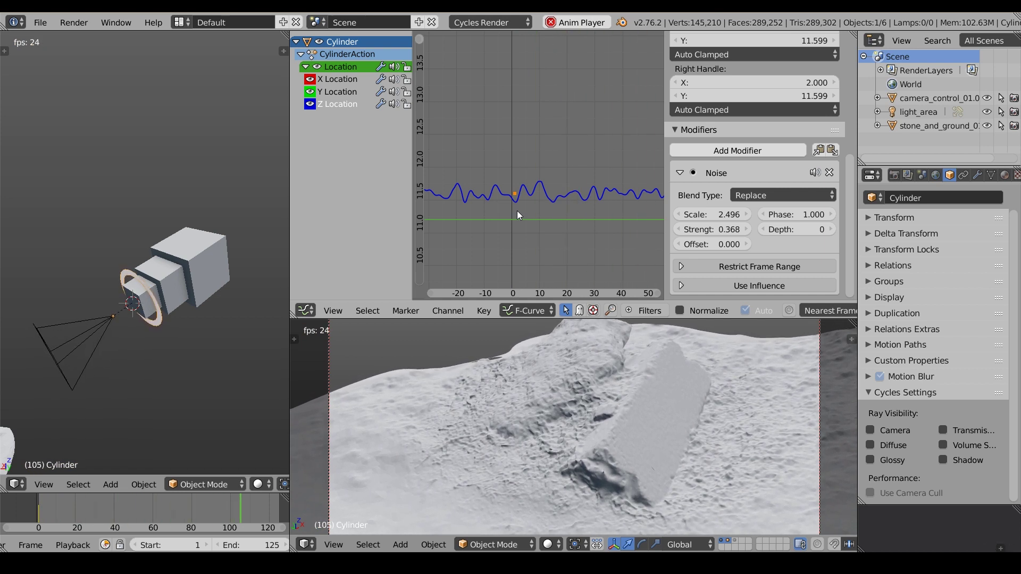
{"action": "key", "text": "alt+a"}
- Tune the Noise modifier to Scale 2.496, Strength 0.169 and Depth 4, then play it back
{"action": "left_click_drag", "start_coordinate": [713, 229], "coordinate": [707, 227]}
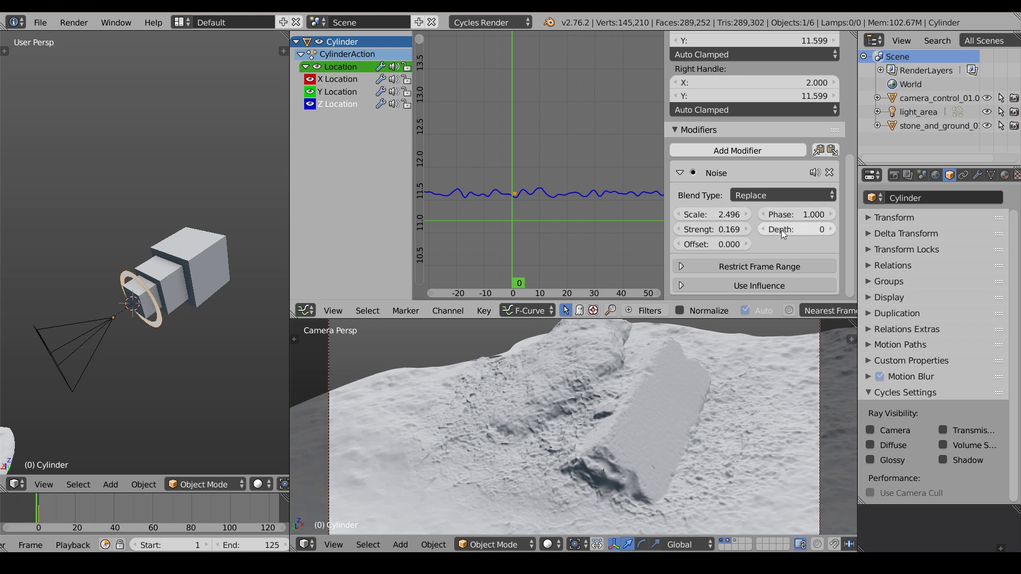
{"action": "left_click", "coordinate": [830, 229]}
{"action": "scroll", "coordinate": [538, 190], "scroll_direction": "up", "scroll_amount": 2}
{"action": "scroll", "coordinate": [538, 190], "scroll_direction": "up", "scroll_amount": 3}
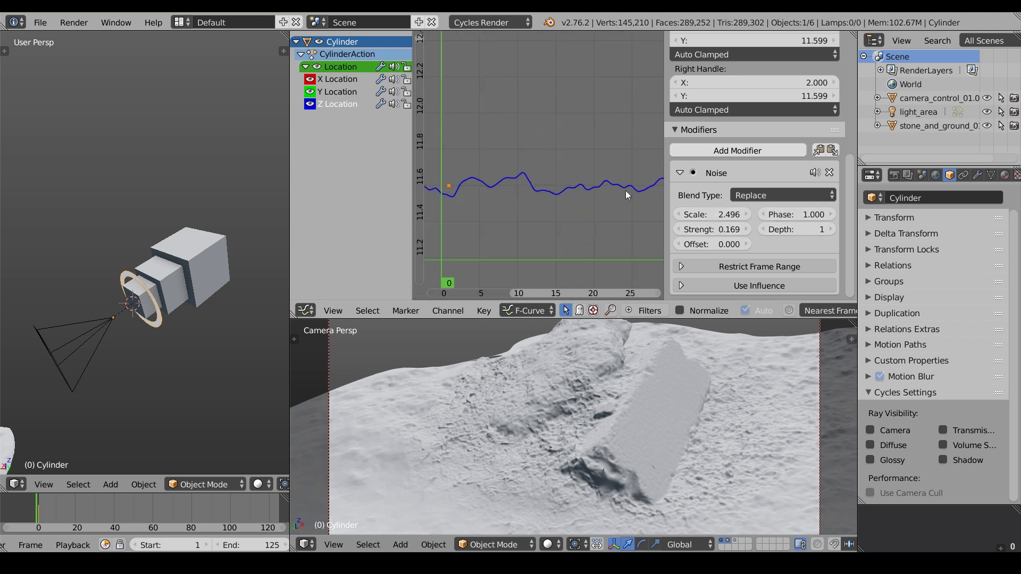
{"action": "left_click", "coordinate": [833, 228]}
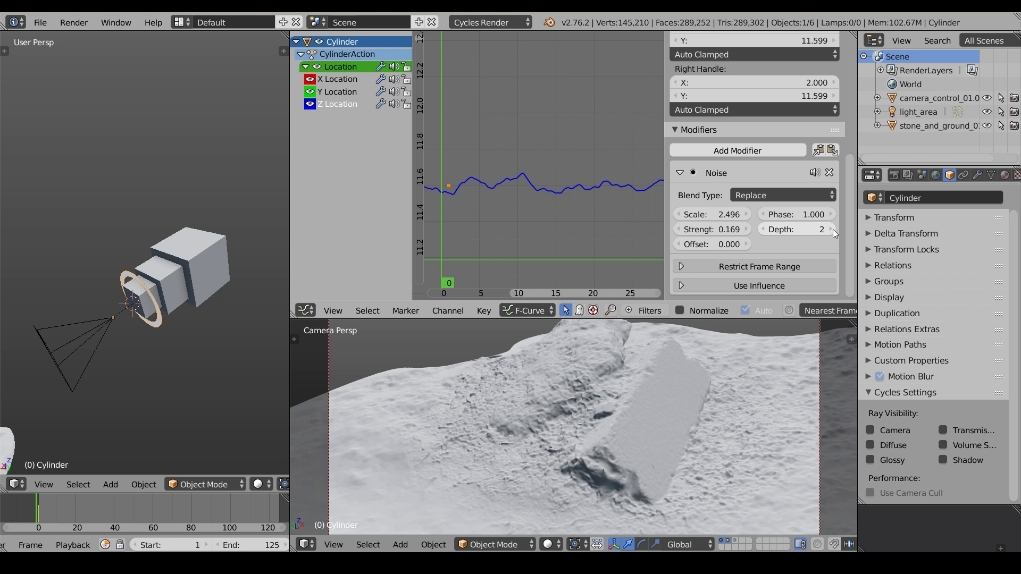
{"action": "left_click", "coordinate": [833, 229]}
{"action": "left_click", "coordinate": [834, 229]}
{"action": "scroll", "coordinate": [534, 217], "scroll_direction": "down", "scroll_amount": 1}
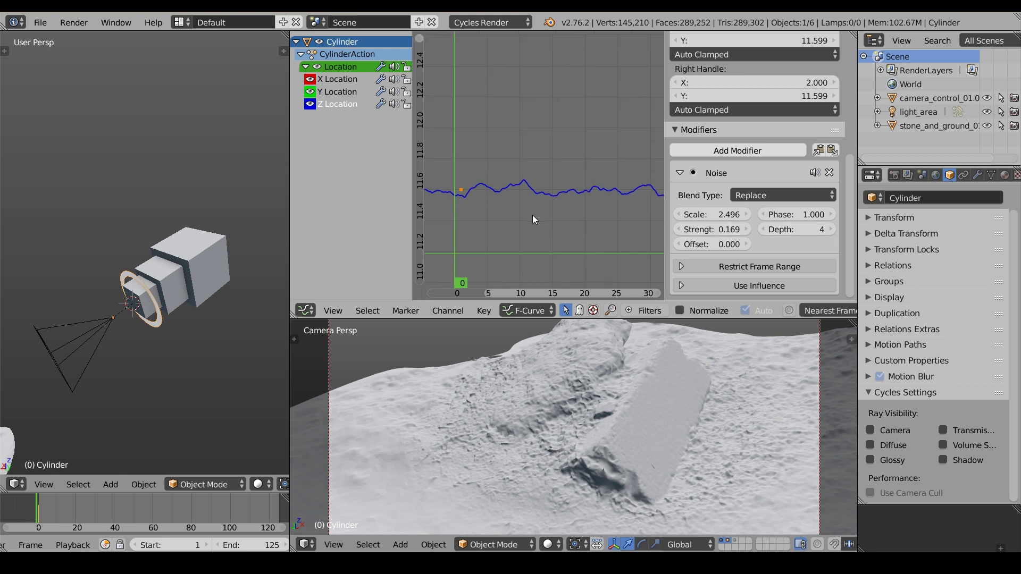
{"action": "scroll", "coordinate": [533, 218], "scroll_direction": "down", "scroll_amount": 3}
{"action": "key", "text": "alt+a"}
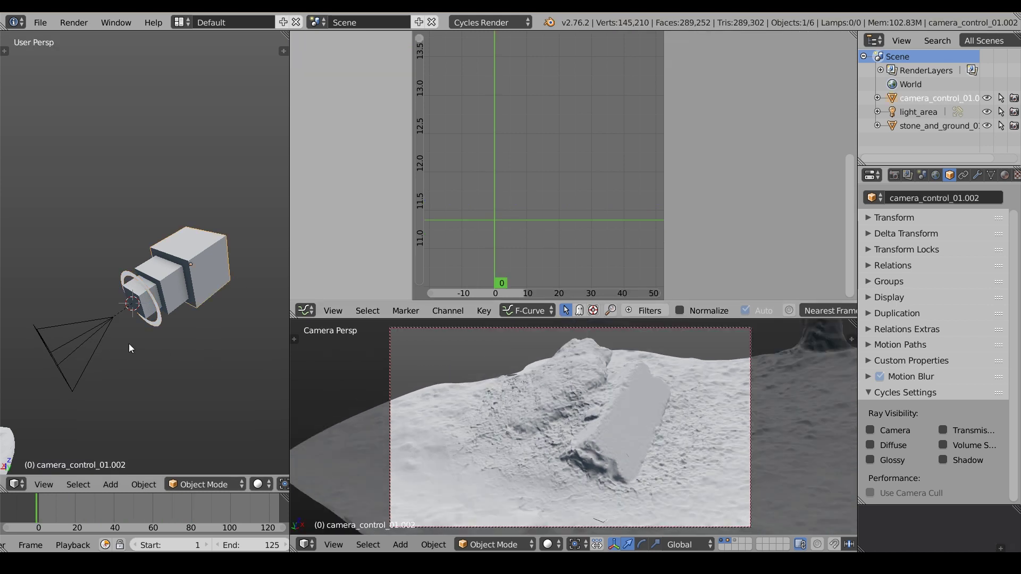
- After trying fly and grab on the camera, mute the Cylinder's Z Location noise channel
{"action": "key", "text": "shift+f"}
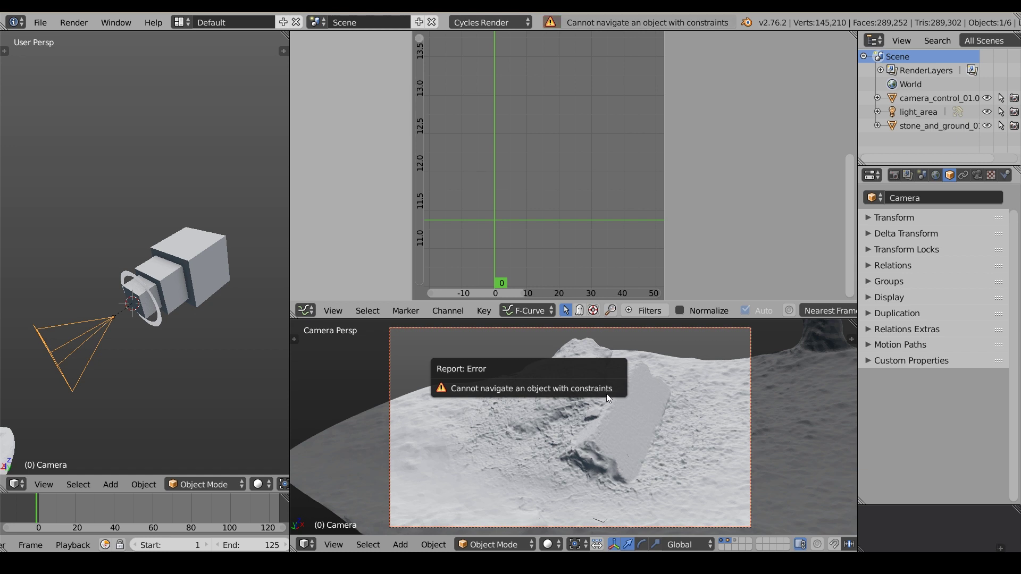
{"action": "key", "text": "g"}
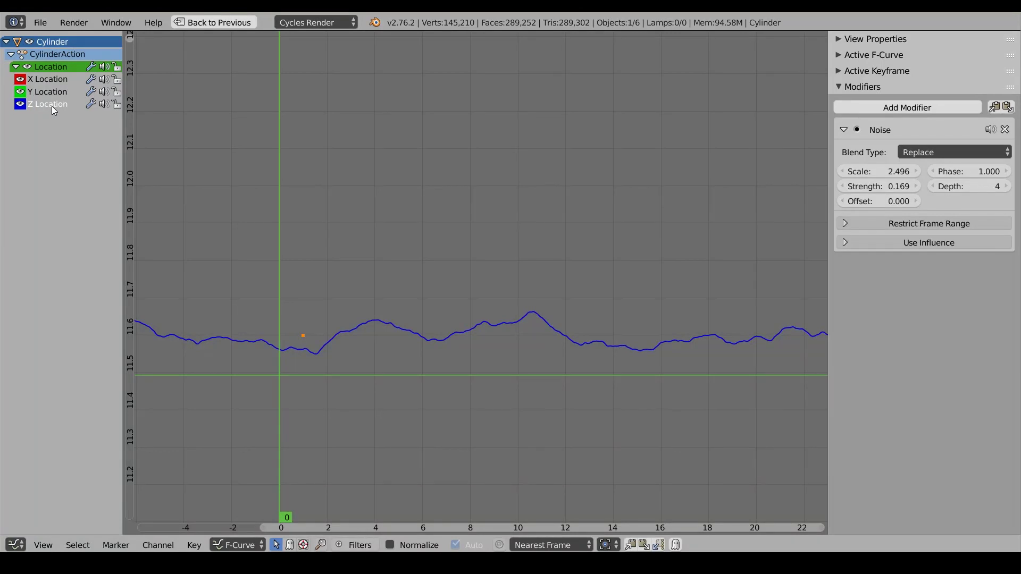
{"action": "left_click", "coordinate": [103, 104]}
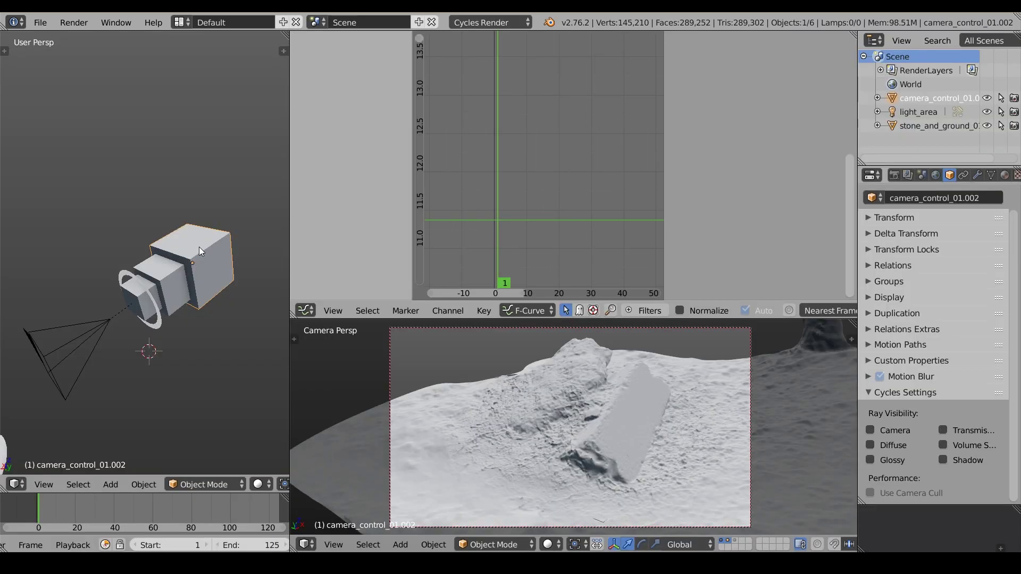
- Key camera_control_01.002's location at frame 1 and show it in the Dope Sheet Action Editor
{"action": "key", "text": "i"}
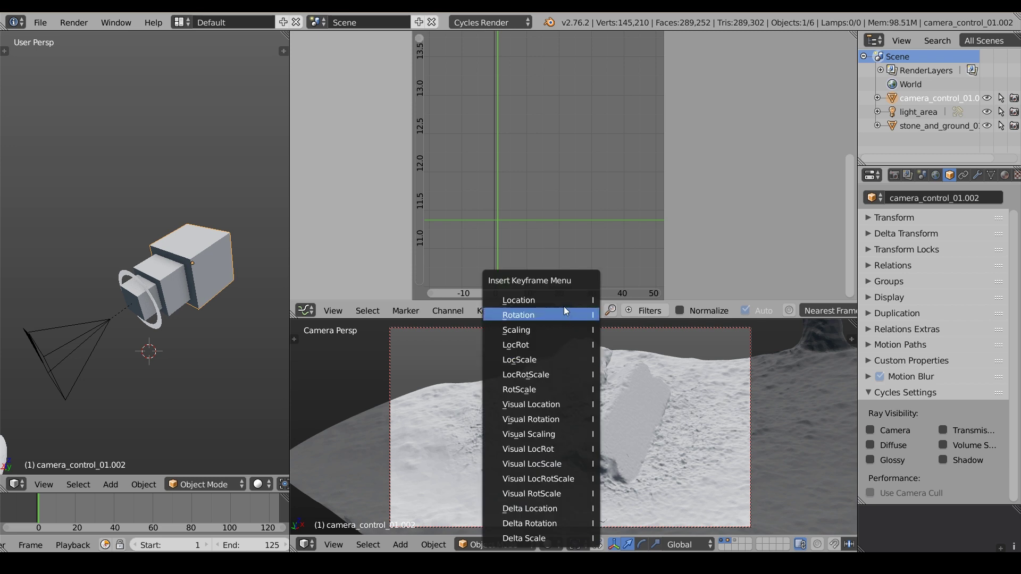
{"action": "left_click", "coordinate": [563, 302]}
{"action": "left_click", "coordinate": [306, 311]}
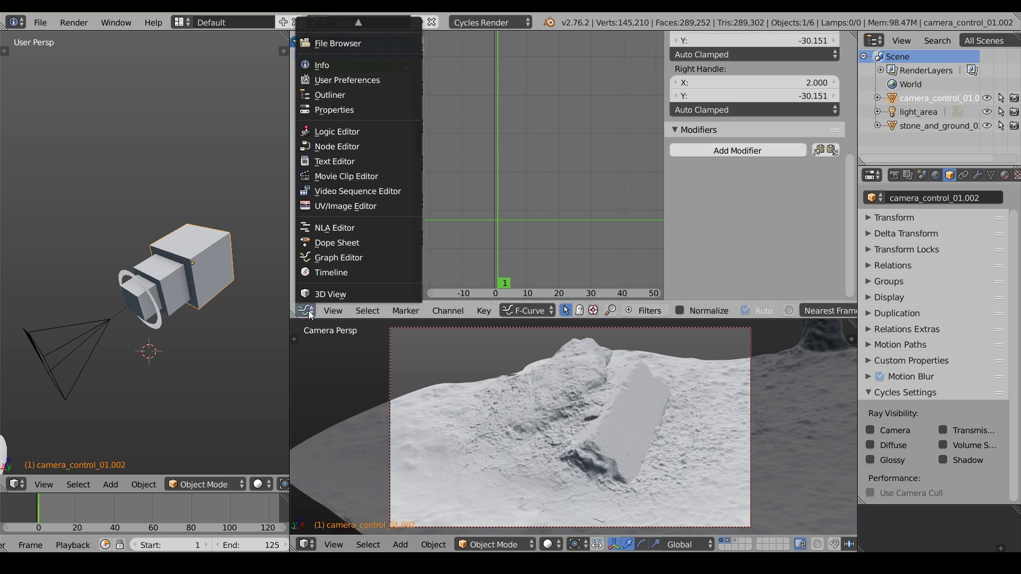
{"action": "left_click", "coordinate": [365, 242]}
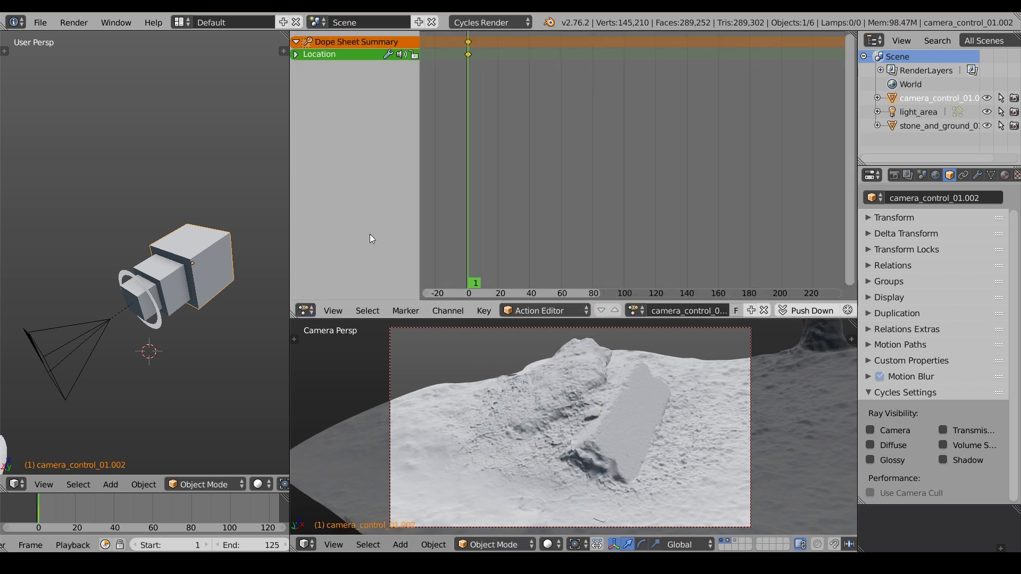
{"action": "left_click", "coordinate": [37, 518]}
- At frame 99, move camera_control_01.002 across the rocks and key its location
{"action": "left_click_drag", "start_coordinate": [38, 518], "coordinate": [228, 506]}
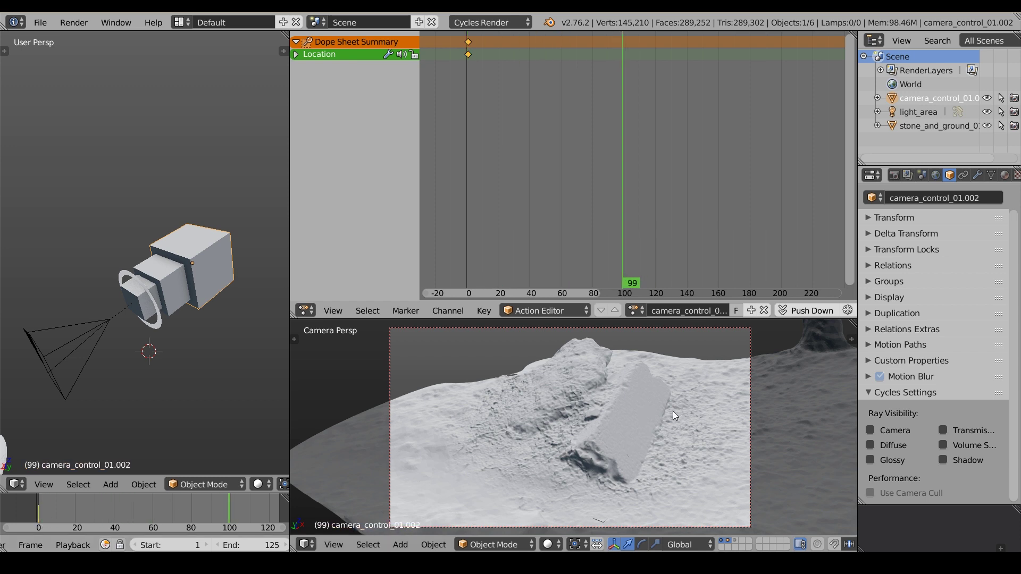
{"action": "scroll", "coordinate": [186, 289], "scroll_direction": "down", "scroll_amount": 4}
{"action": "key", "text": "g"}
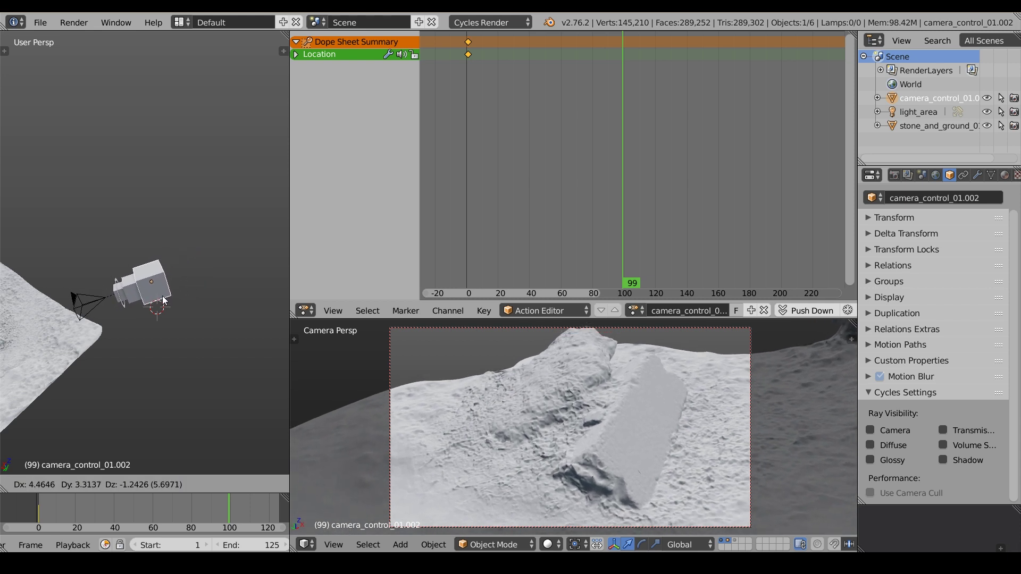
{"action": "left_click", "coordinate": [162, 295]}
{"action": "key", "text": "i"}
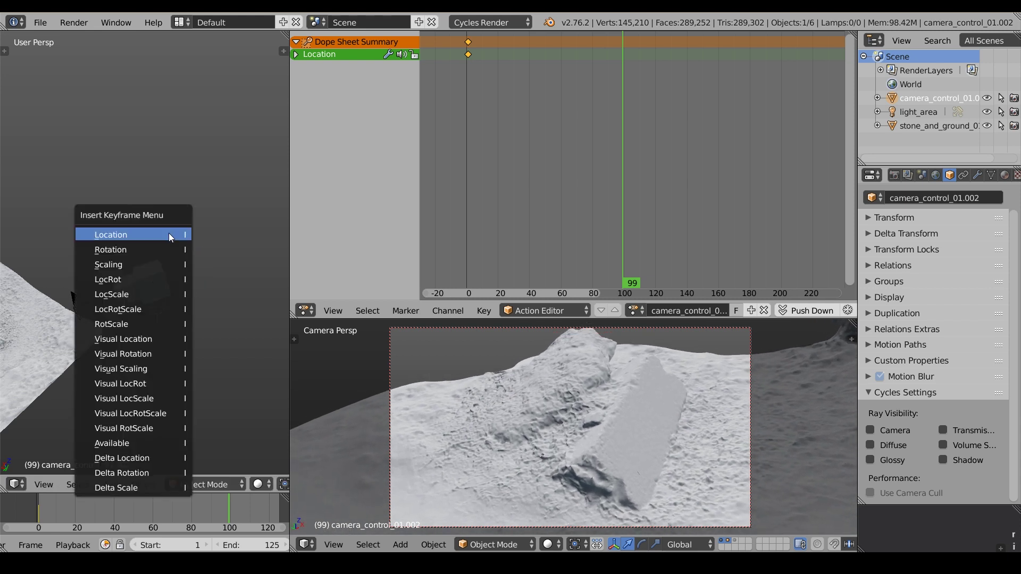
{"action": "left_click", "coordinate": [168, 234]}
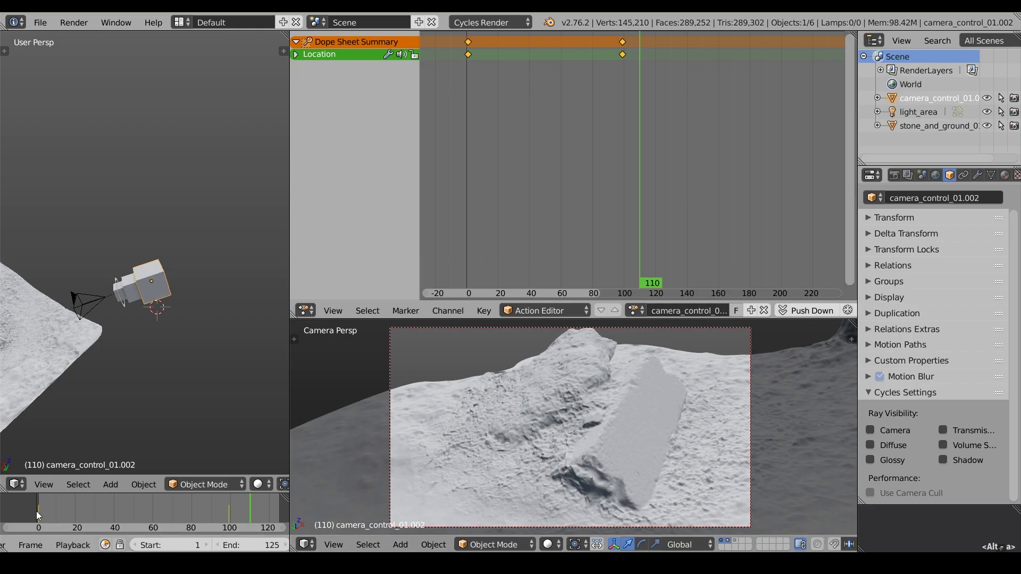
- Select camera_control_01.000 and key its location at frames 2 and 44
{"action": "left_click", "coordinate": [41, 512]}
{"action": "right_click", "coordinate": [172, 279]}
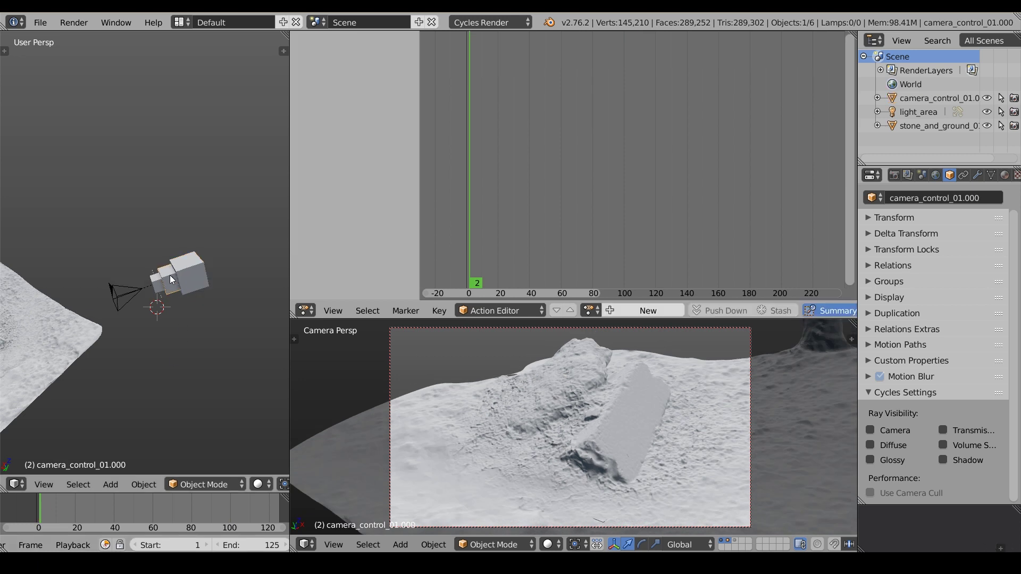
{"action": "scroll", "coordinate": [169, 282], "scroll_direction": "up", "scroll_amount": 2}
{"action": "key", "text": "i"}
{"action": "left_click", "coordinate": [187, 158]}
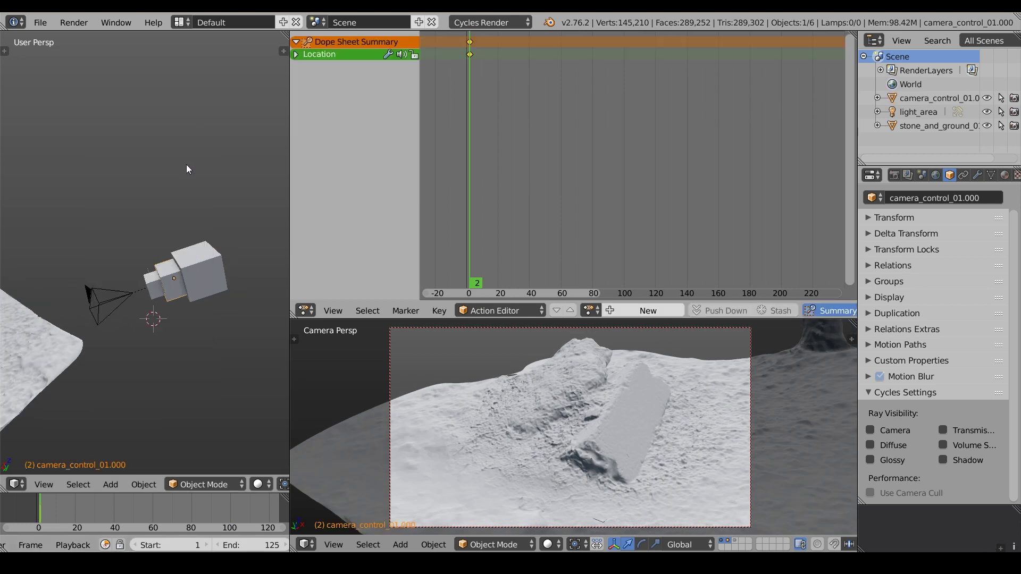
{"action": "left_click", "coordinate": [56, 515]}
{"action": "left_click", "coordinate": [122, 511]}
{"action": "key", "text": "i"}
{"action": "left_click", "coordinate": [592, 288]}
- Key camera_control_01.000's location at frames 72 and 81, then move it and key frame 117
{"action": "left_click_drag", "start_coordinate": [139, 508], "coordinate": [264, 515]}
{"action": "key", "text": "i"}
{"action": "left_click", "coordinate": [751, 287]}
{"action": "key", "text": "i"}
{"action": "left_click", "coordinate": [553, 281]}
{"action": "key", "text": "g"}
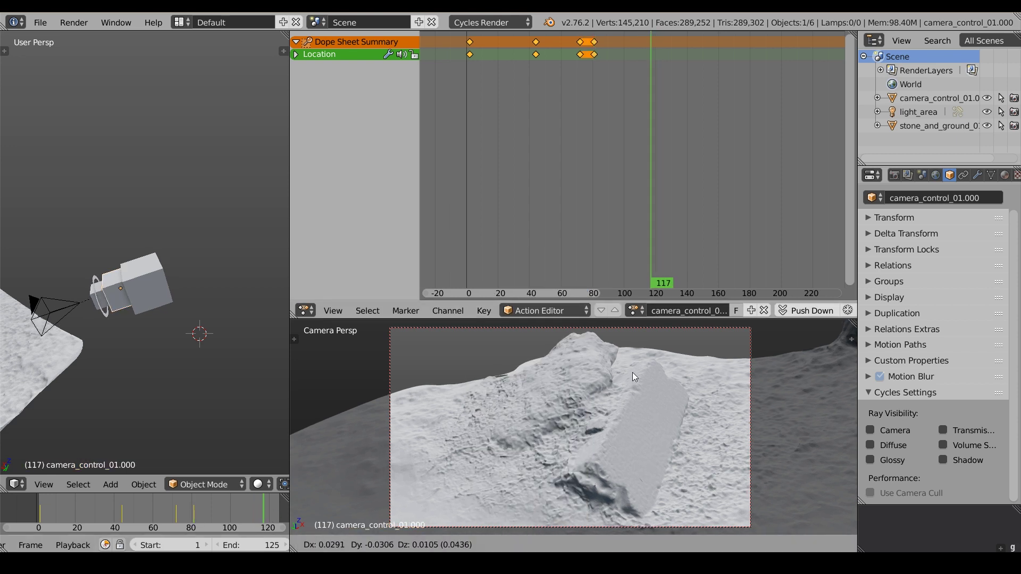
{"action": "left_click", "coordinate": [717, 372]}
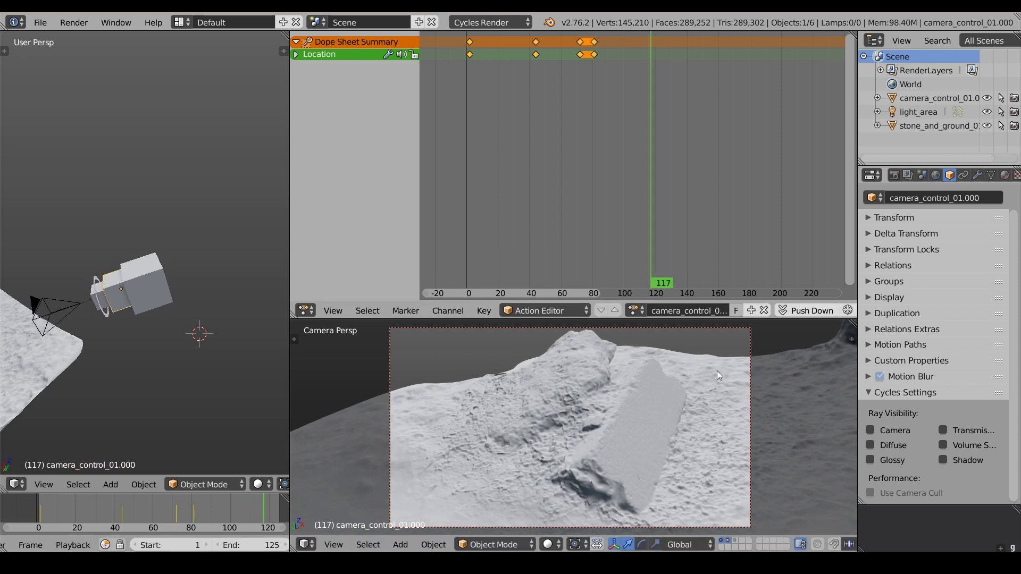
{"action": "key", "text": "i"}
{"action": "left_click", "coordinate": [677, 287]}
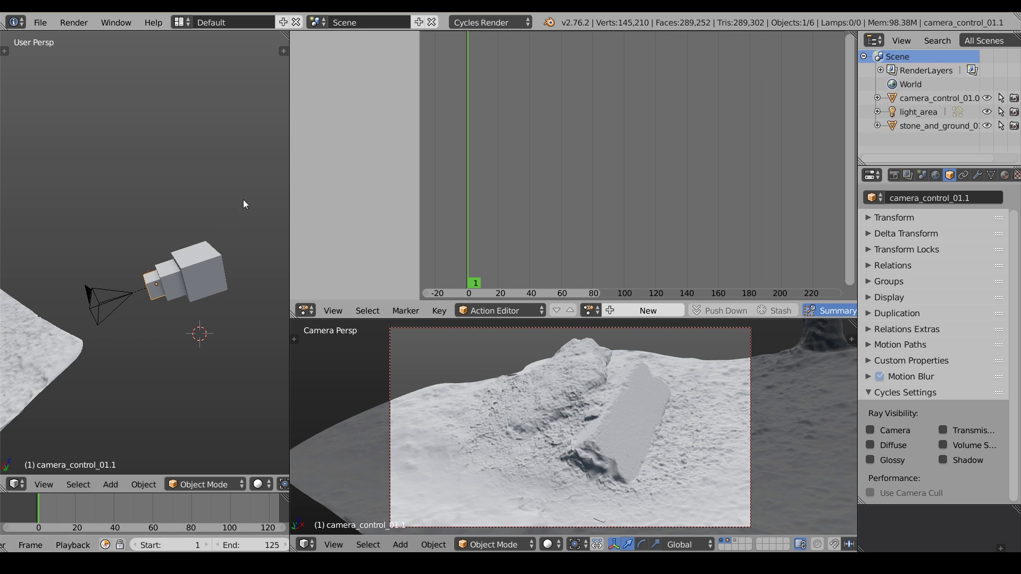
- Key camera_control_01.1's rotation at frame 1 and again at frame 20
{"action": "key", "text": "i"}
{"action": "left_click", "coordinate": [220, 185]}
{"action": "left_click_drag", "start_coordinate": [54, 528], "coordinate": [58, 512]}
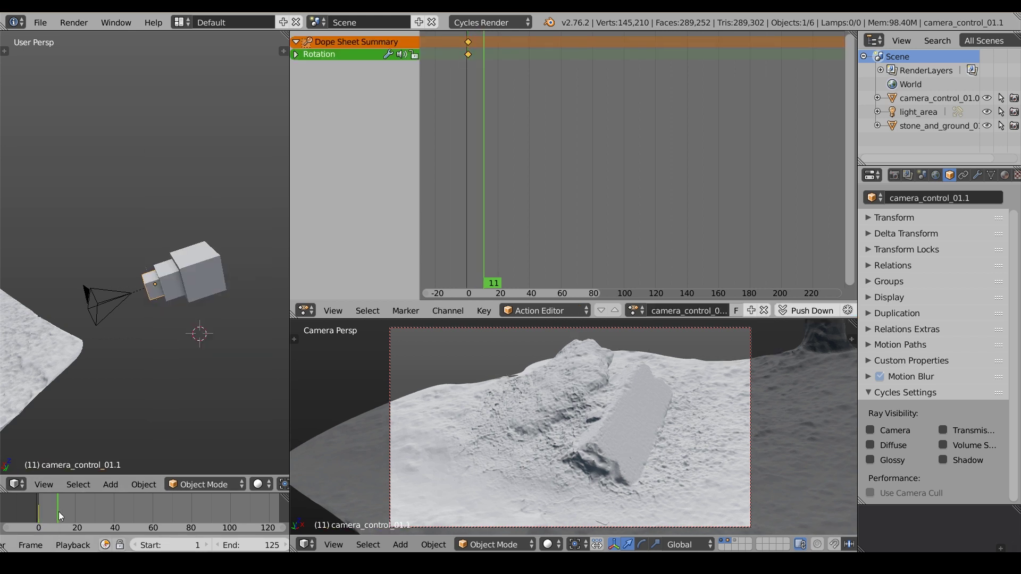
{"action": "key", "text": "i"}
{"action": "left_click", "coordinate": [77, 514]}
{"action": "left_click", "coordinate": [75, 515]}
{"action": "key", "text": "i"}
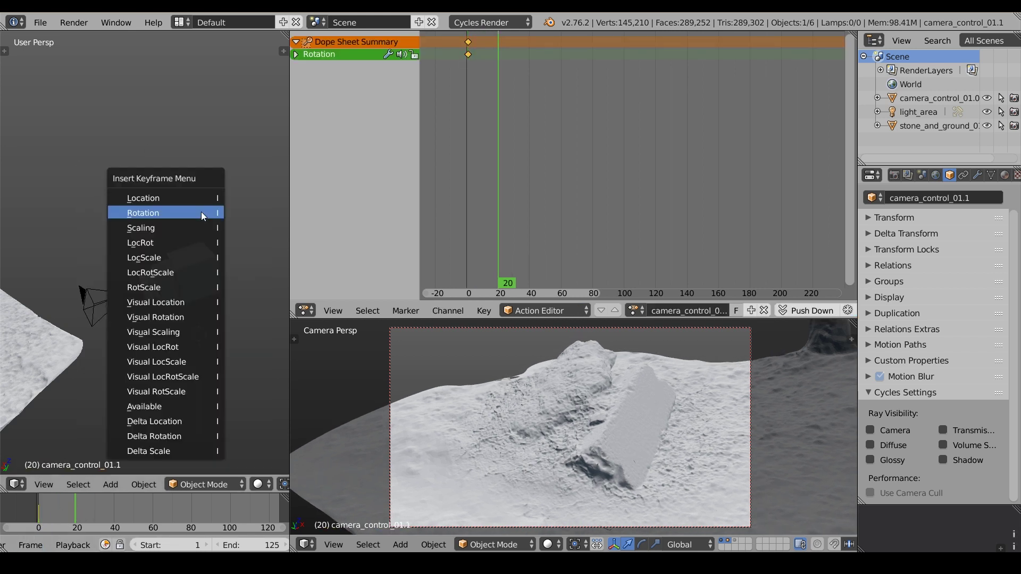
{"action": "left_click", "coordinate": [201, 212]}
- Turn the control object slightly, re-key its rotation at frame 20, and preview the shot
{"action": "key", "text": "r"}
{"action": "key", "text": "r"}
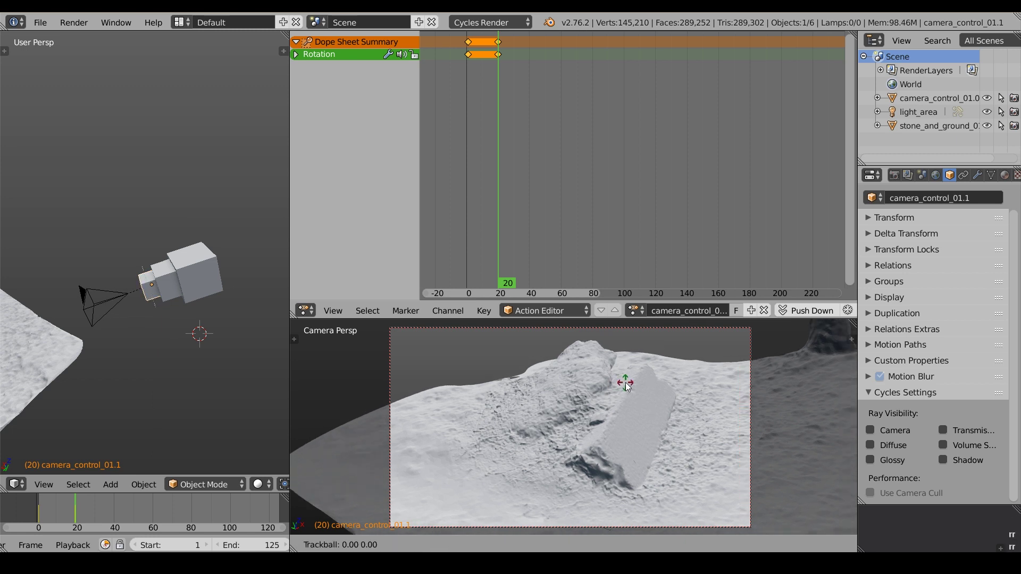
{"action": "left_click", "coordinate": [614, 399]}
{"action": "key", "text": "i"}
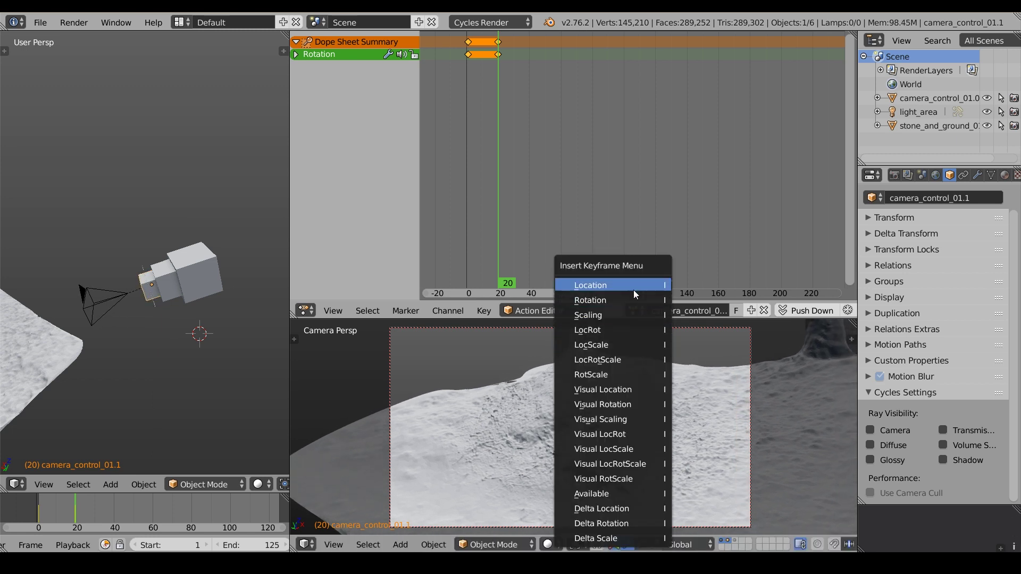
{"action": "left_click", "coordinate": [630, 300]}
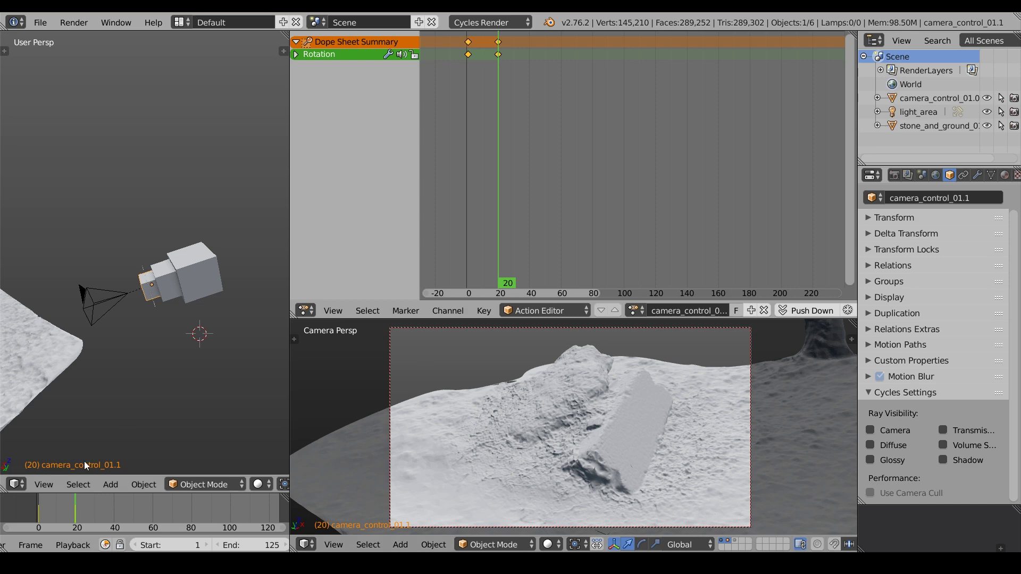
{"action": "left_click_drag", "start_coordinate": [89, 510], "coordinate": [129, 508]}
{"action": "key", "text": "shift+space"}
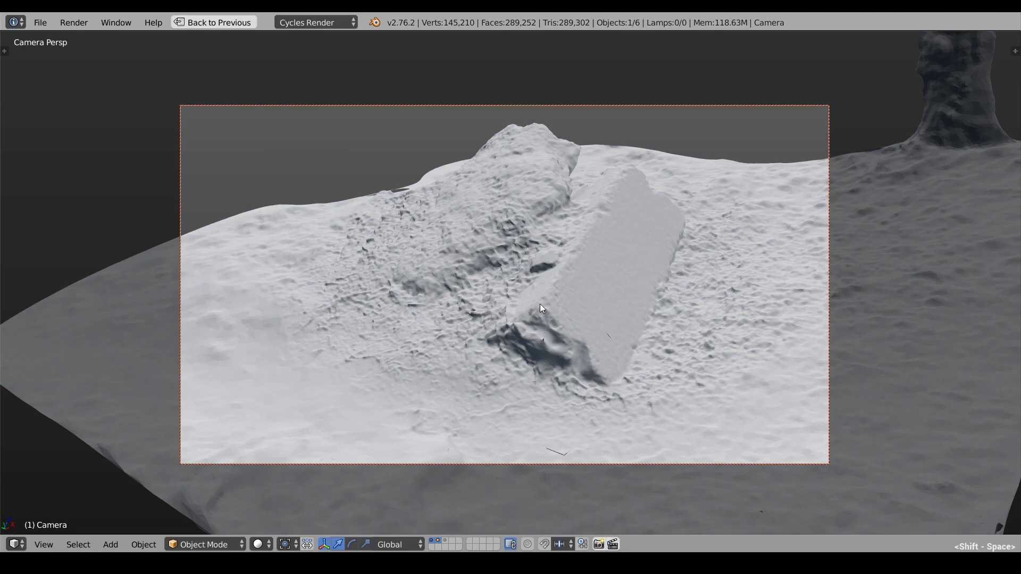
{"action": "key", "text": "alt+z"}
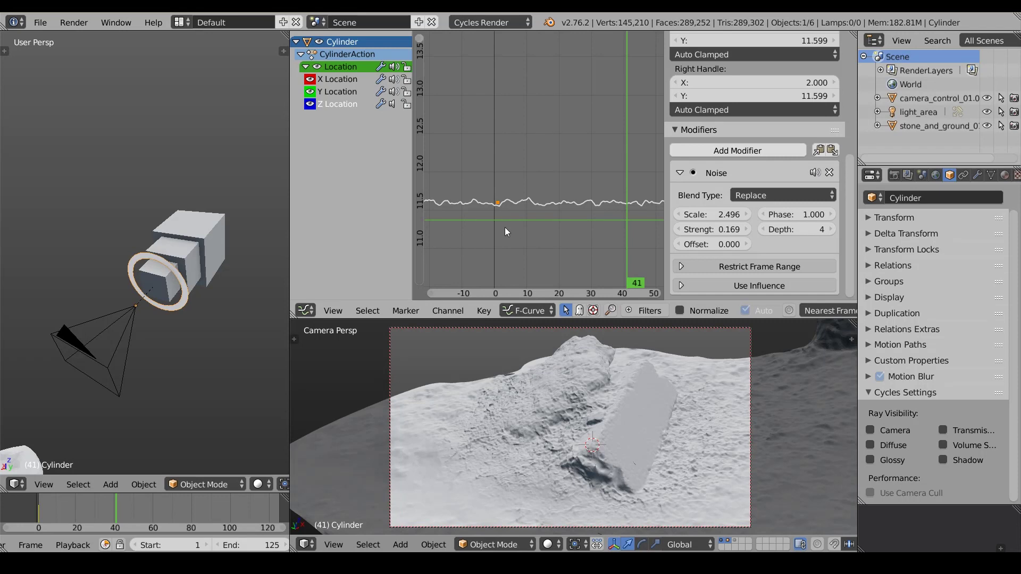
- Unmute Z Location and raise the Noise Strength from 0.169 to 0.337, replaying the shake
{"action": "left_click", "coordinate": [394, 105]}
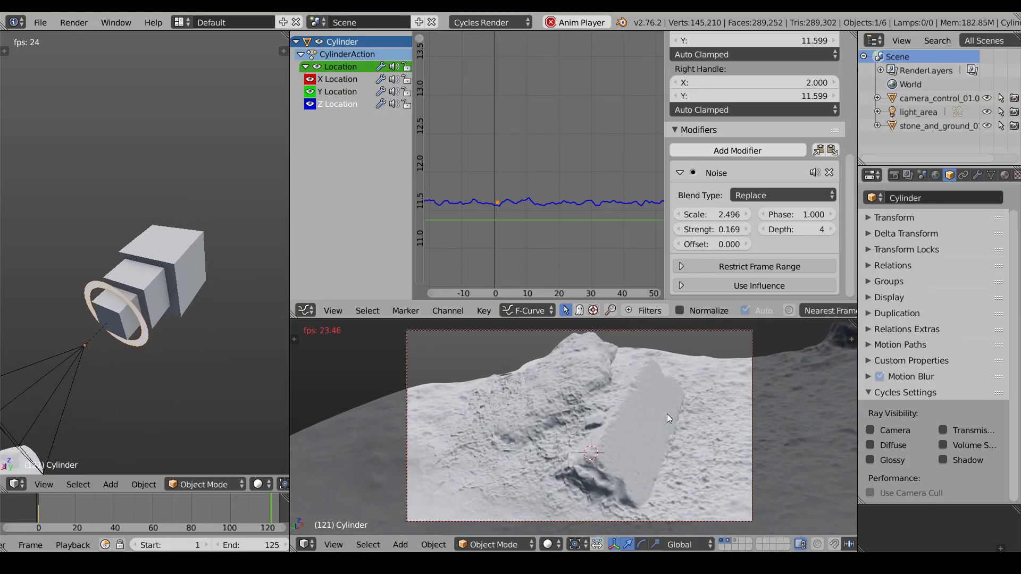
{"action": "key", "text": "alt+a"}
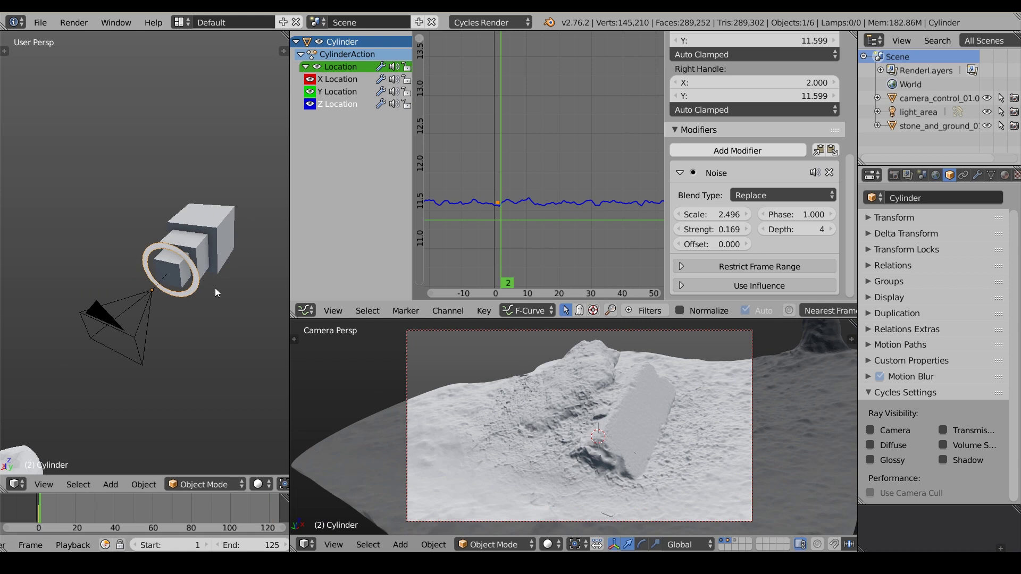
{"action": "left_click_drag", "start_coordinate": [713, 230], "coordinate": [719, 229]}
{"action": "key", "text": "alt+a"}
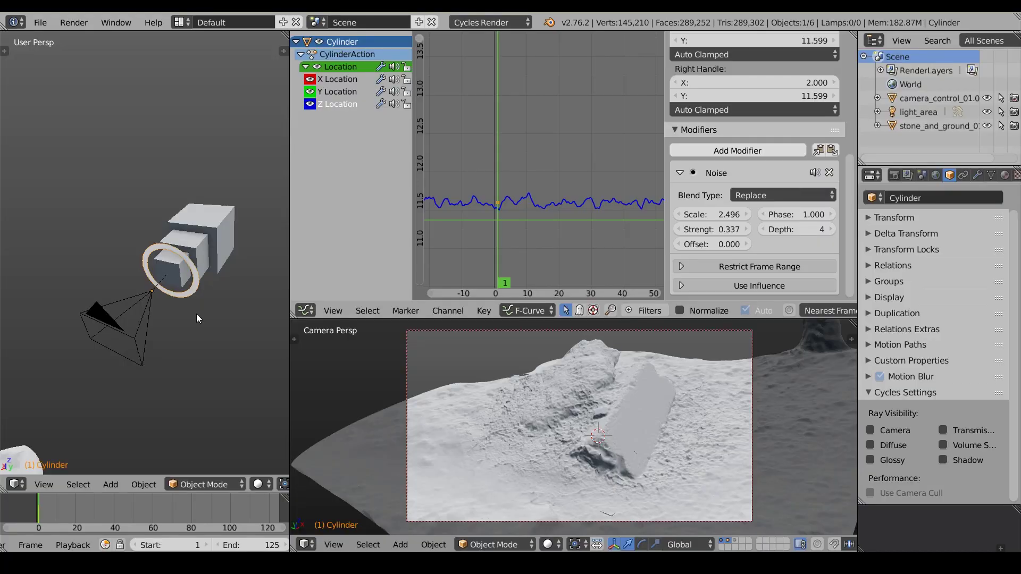
- Restrict the Noise modifier's frame range to End 40 and preview the result
{"action": "left_click", "coordinate": [783, 267]}
{"action": "scroll", "coordinate": [851, 249], "scroll_direction": "down", "scroll_amount": 1}
{"action": "scroll", "coordinate": [851, 253], "scroll_direction": "down", "scroll_amount": 1}
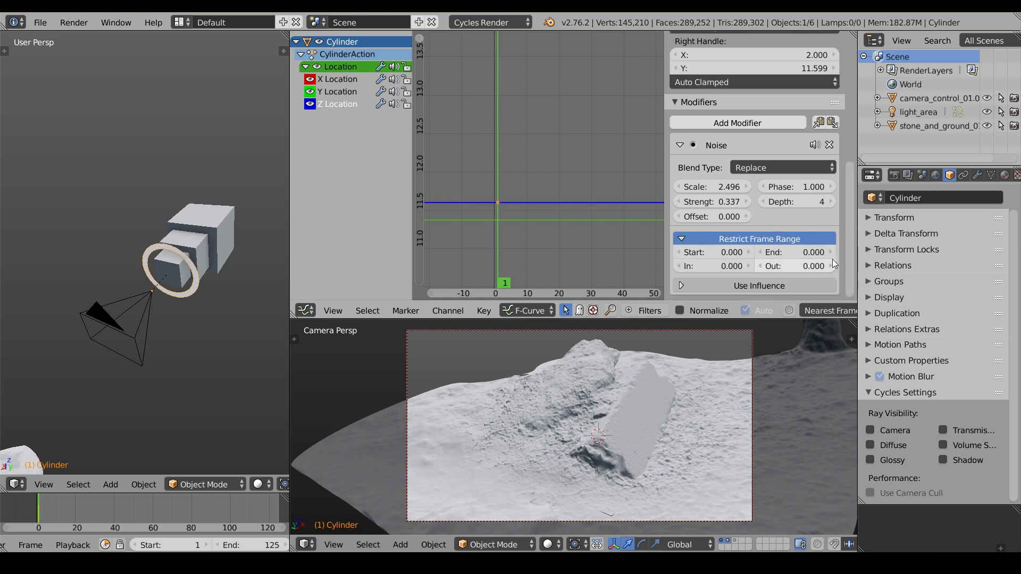
{"action": "left_click", "coordinate": [817, 253]}
{"action": "type", "text": "40"}
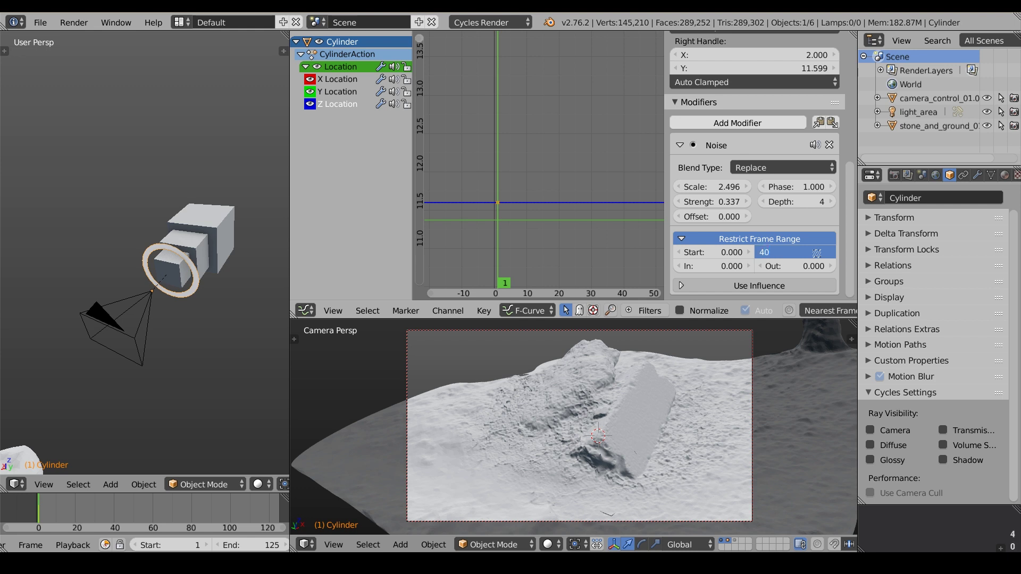
{"action": "key", "text": "Return"}
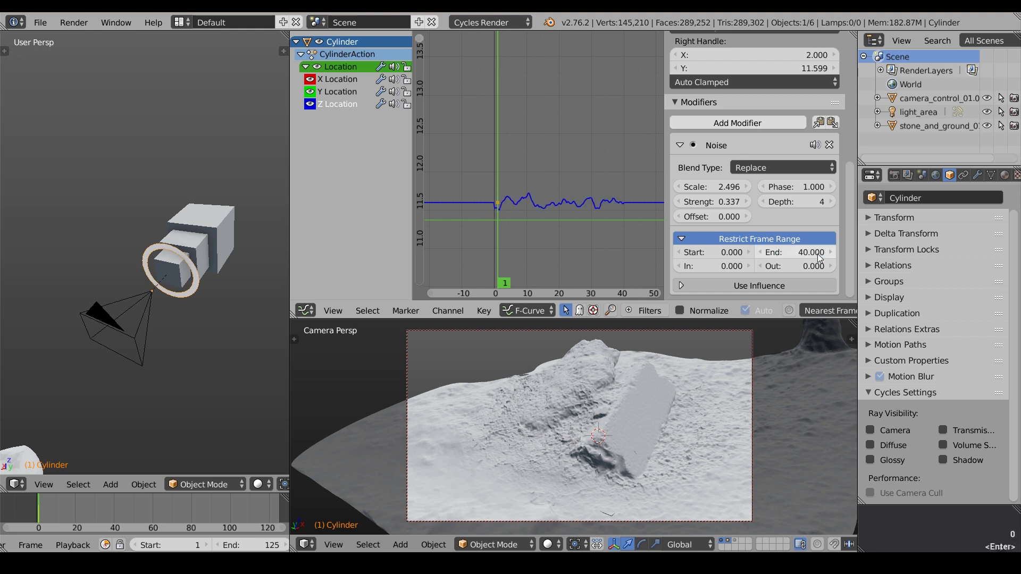
{"action": "left_click_drag", "start_coordinate": [800, 271], "coordinate": [846, 267]}
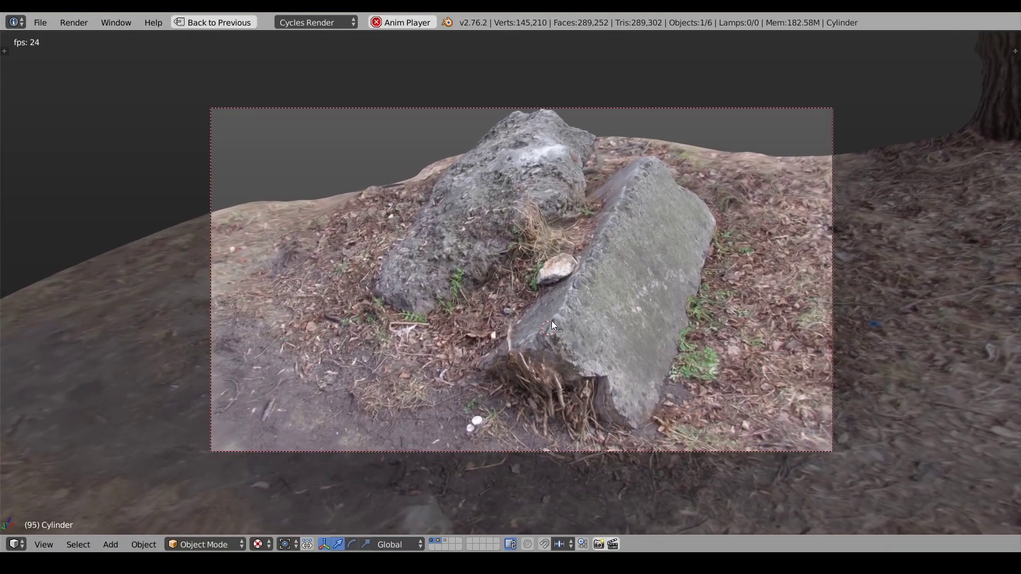
{"action": "key", "text": "alt+a"}
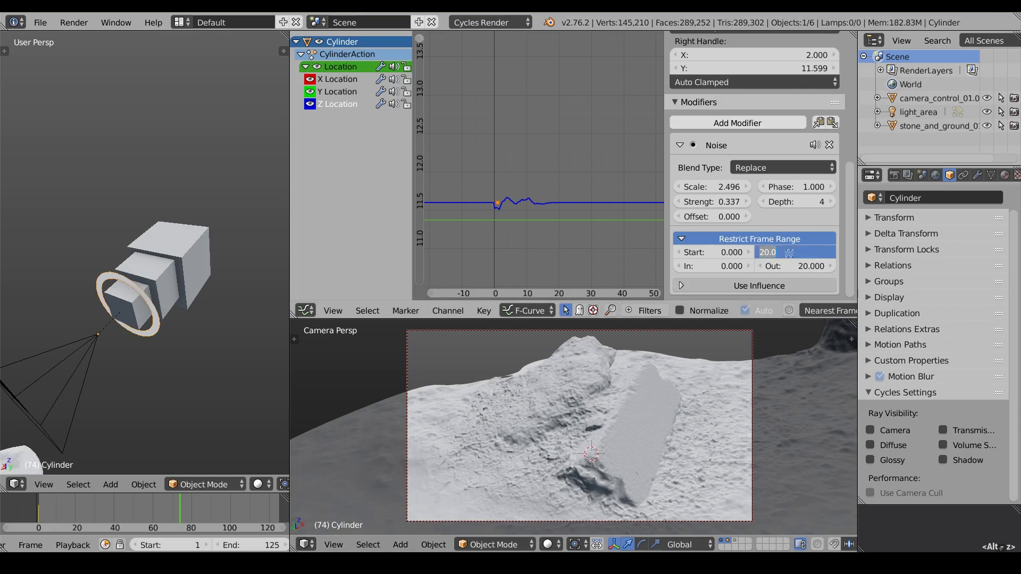
- Change the noise range End to 0, then to 125
{"action": "type", "text": "0"}
{"action": "key", "text": "Return"}
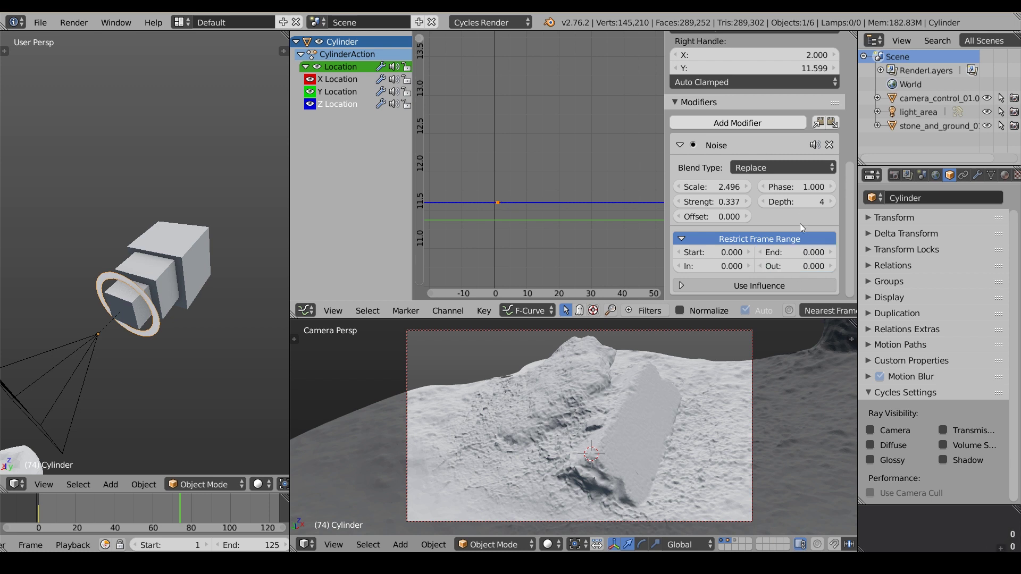
{"action": "type", "text": "125"}
{"action": "key", "text": "Return"}
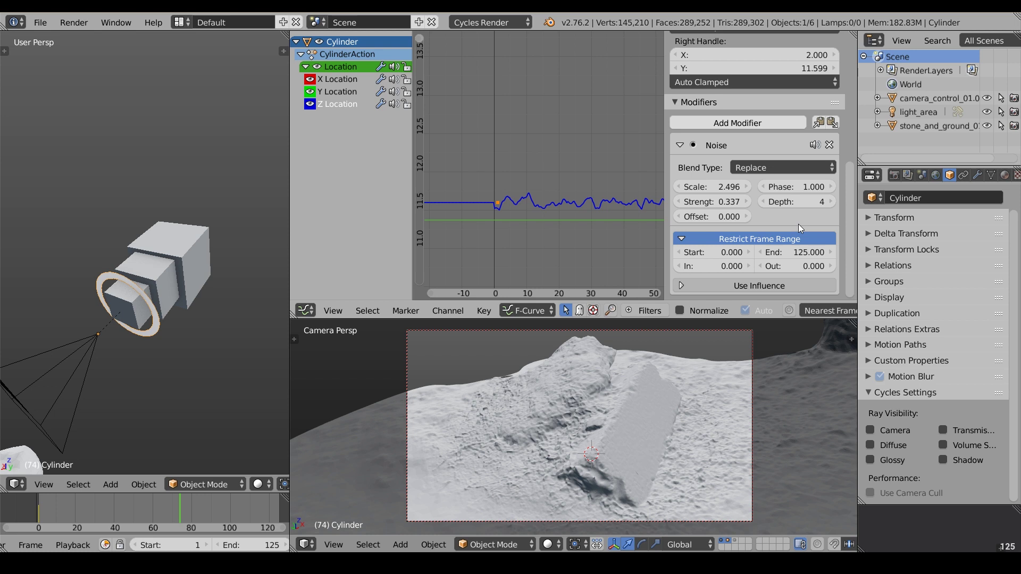
- Select the camera, show its constraints and preview the rig animation
{"action": "key", "text": "n"}
{"action": "right_click", "coordinate": [93, 350]}
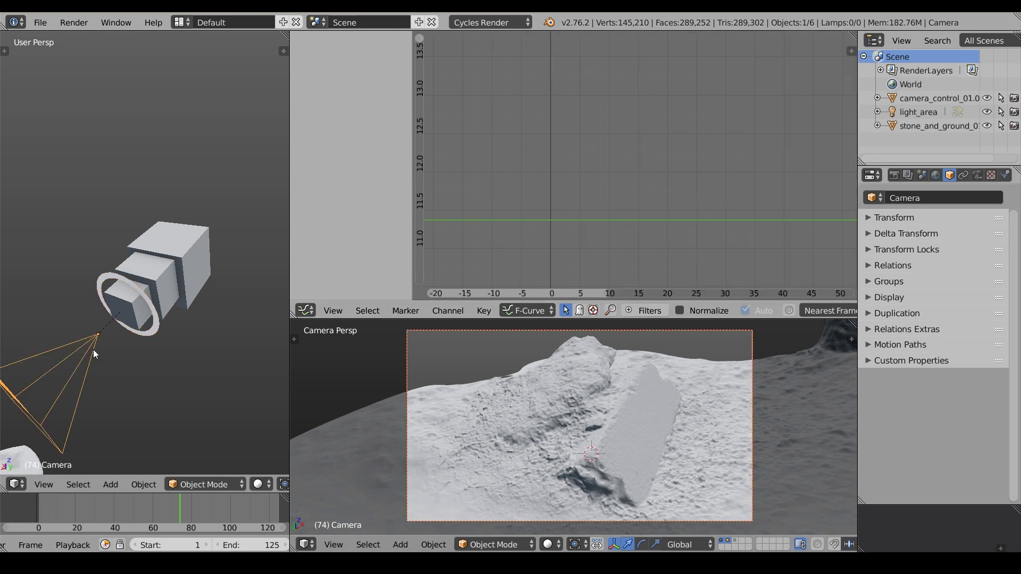
{"action": "middle_click_drag", "start_coordinate": [93, 350], "coordinate": [163, 309]}
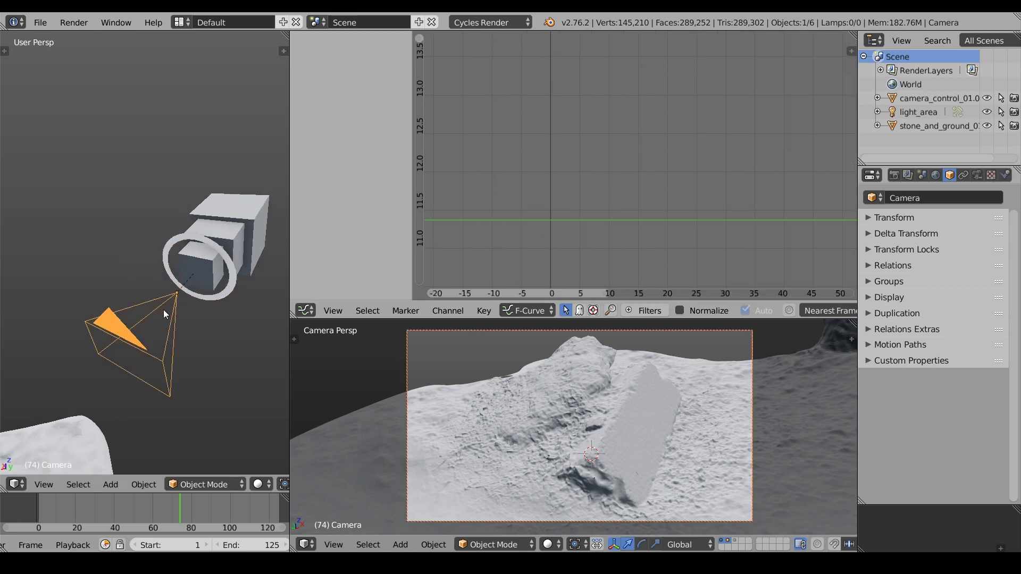
{"action": "left_click", "coordinate": [965, 175]}
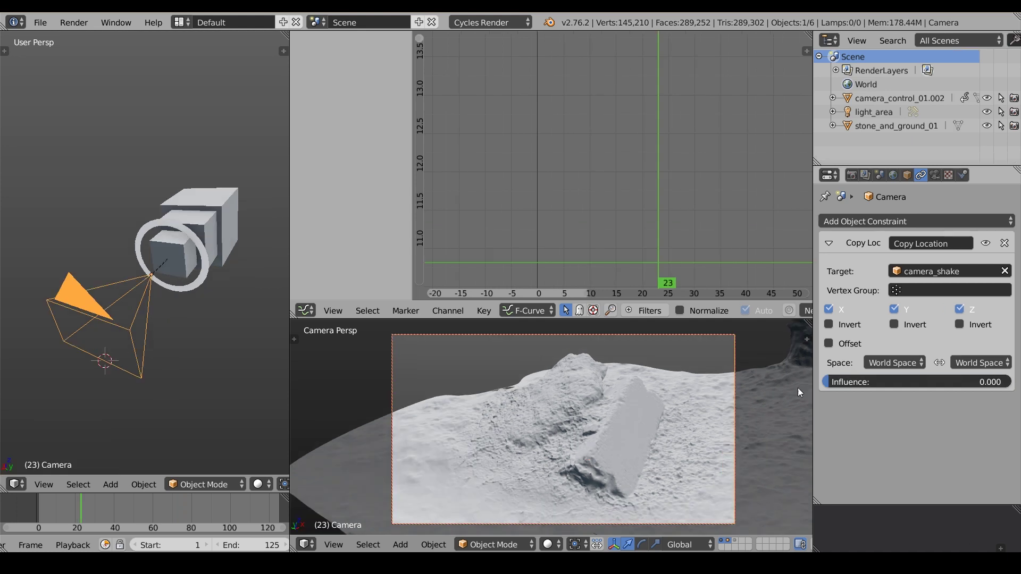
{"action": "key", "text": "alt+a"}
{"action": "key", "text": "Escape"}
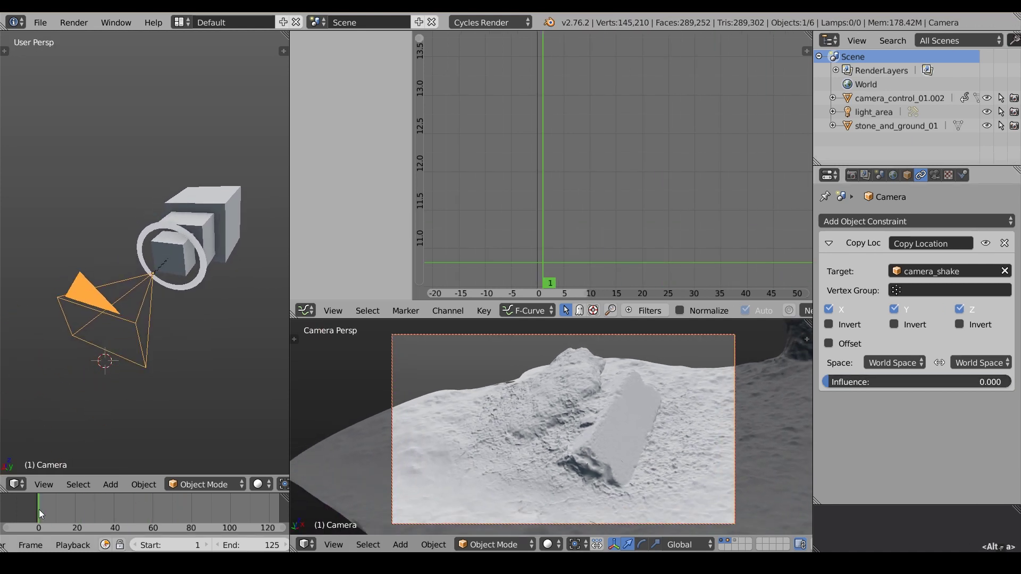
- Set the Copy Location Influence to 1 and keyframe it at frame 1
{"action": "left_click", "coordinate": [877, 384]}
{"action": "type", "text": "1"}
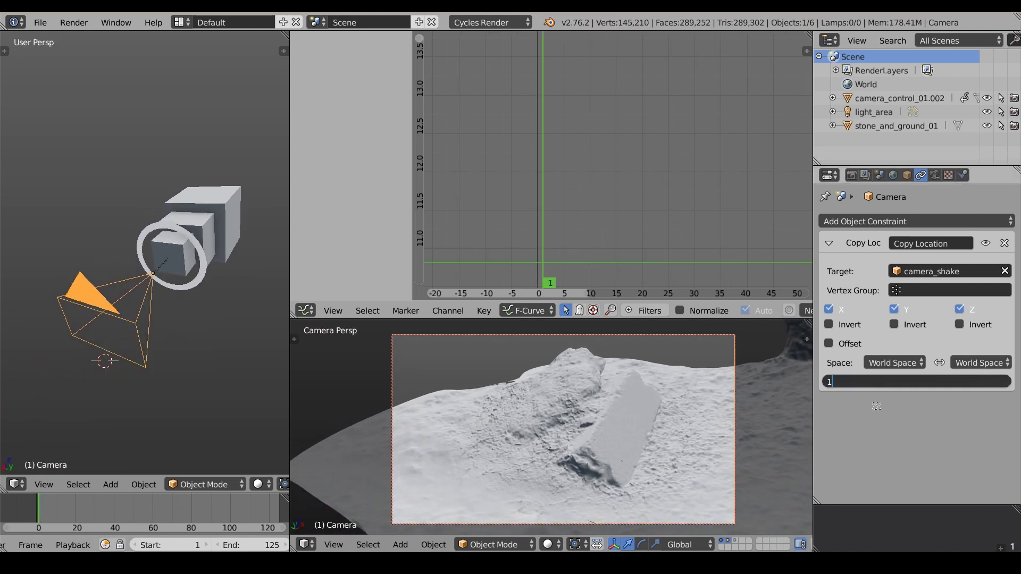
{"action": "key", "text": "Return"}
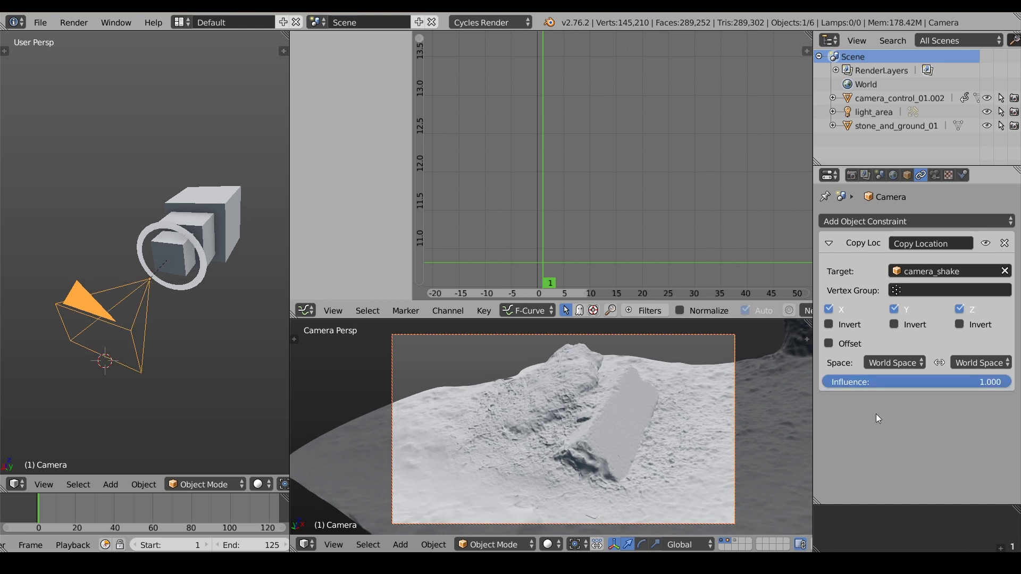
{"action": "right_click", "coordinate": [898, 380]}
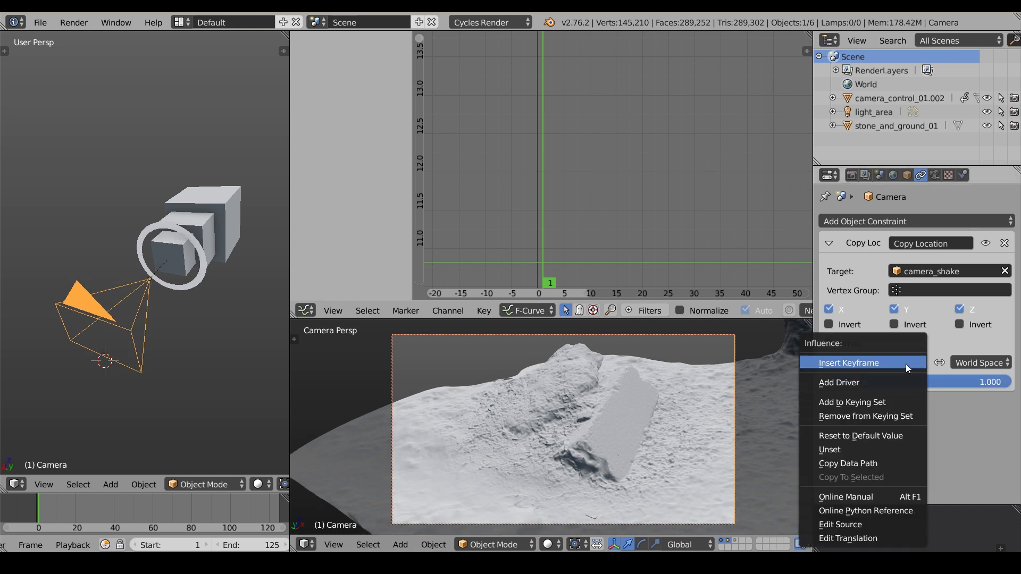
{"action": "left_click", "coordinate": [905, 363]}
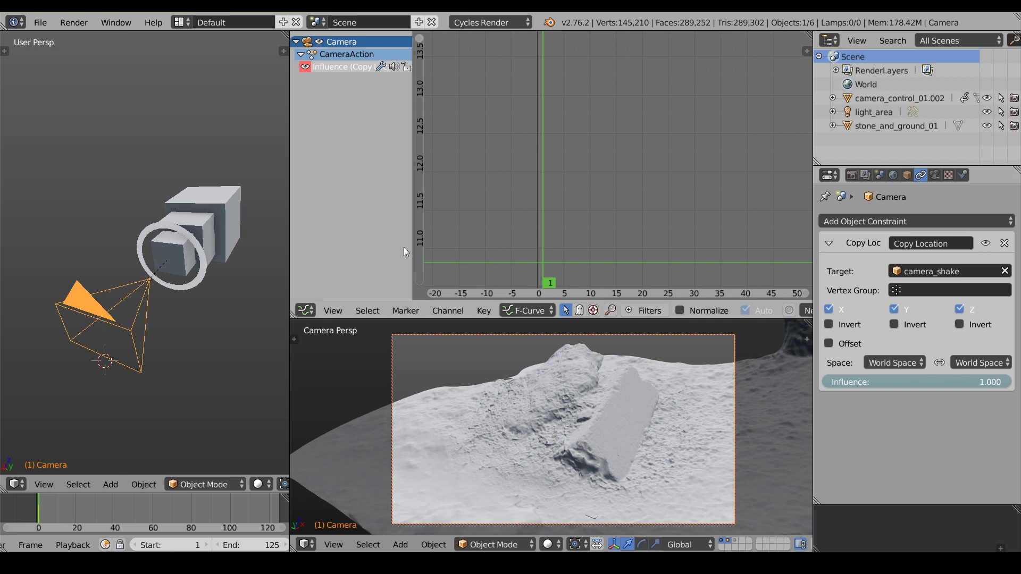
- In the Action Editor at frame 20, set the Influence to 0.2 and keyframe it
{"action": "left_click", "coordinate": [305, 311]}
{"action": "left_click", "coordinate": [340, 243]}
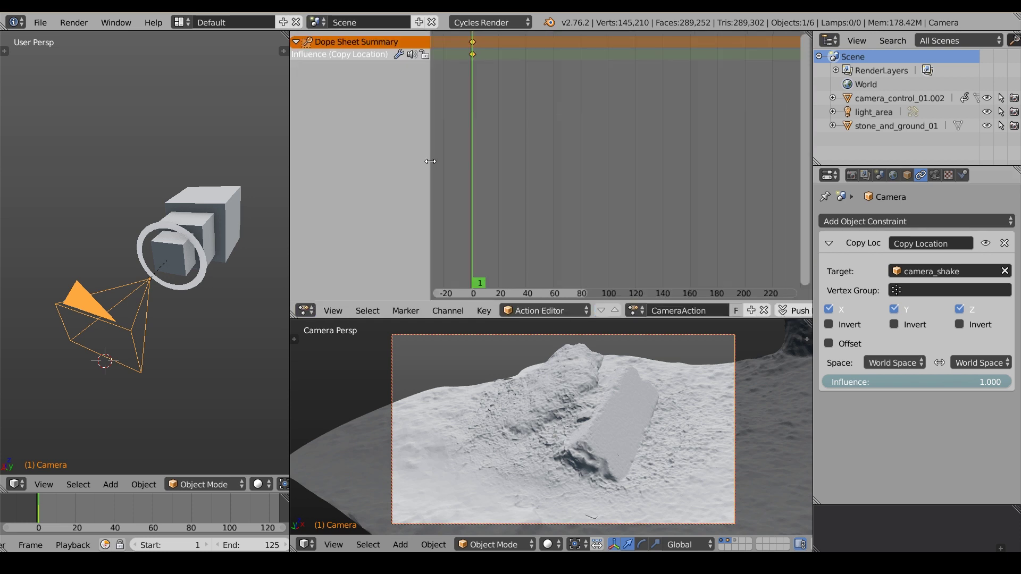
{"action": "left_click", "coordinate": [78, 515]}
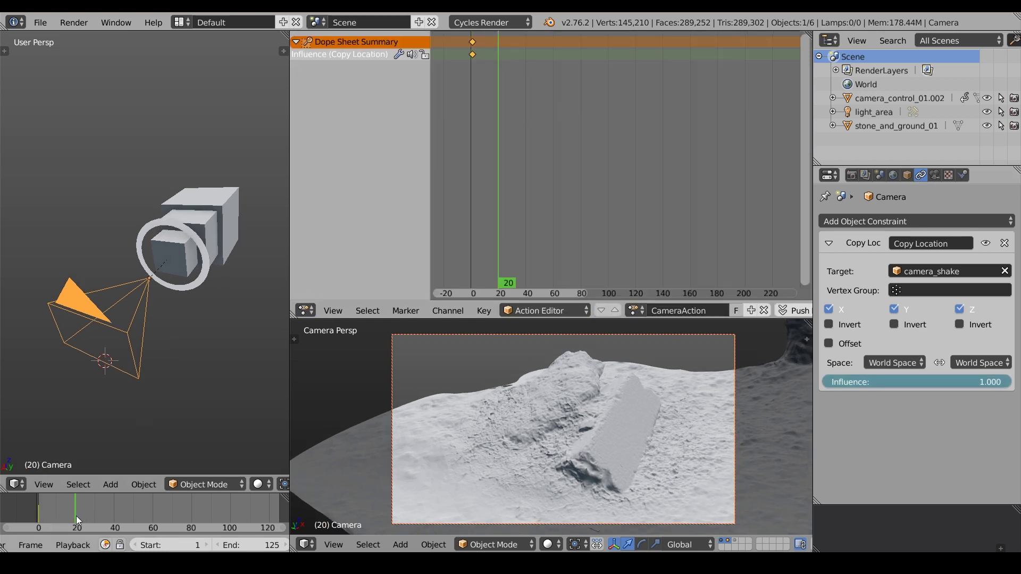
{"action": "left_click_drag", "start_coordinate": [990, 383], "coordinate": [848, 393]}
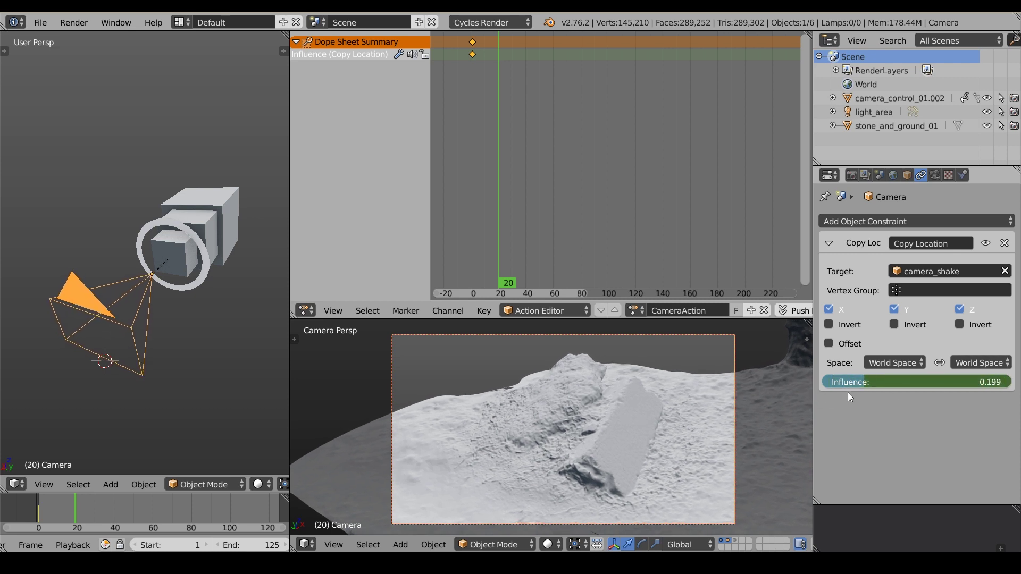
{"action": "left_click", "coordinate": [851, 382]}
{"action": "key", "text": "Delete"}
{"action": "type", "text": "0.2"}
{"action": "key", "text": "Return"}
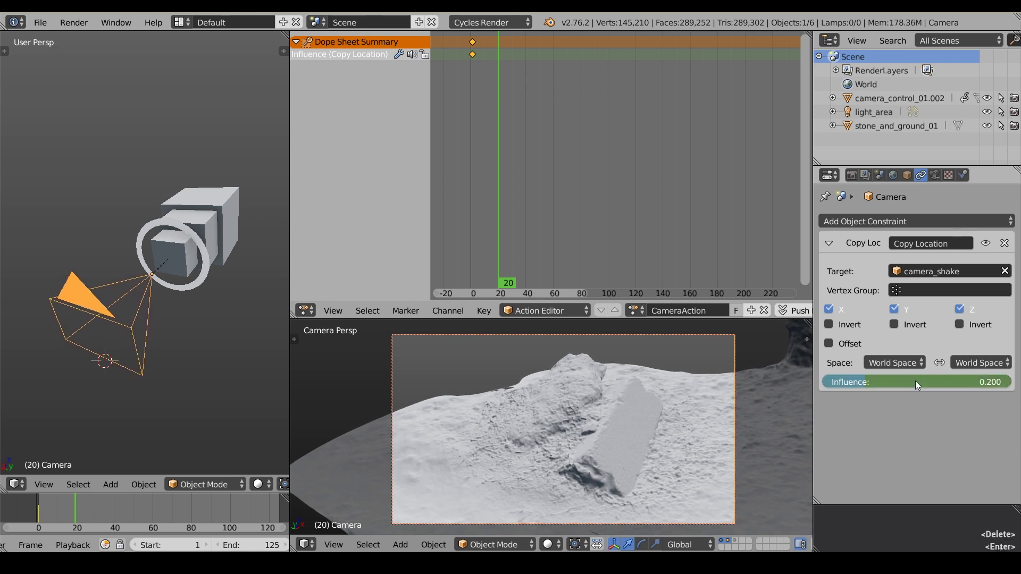
{"action": "right_click", "coordinate": [914, 381]}
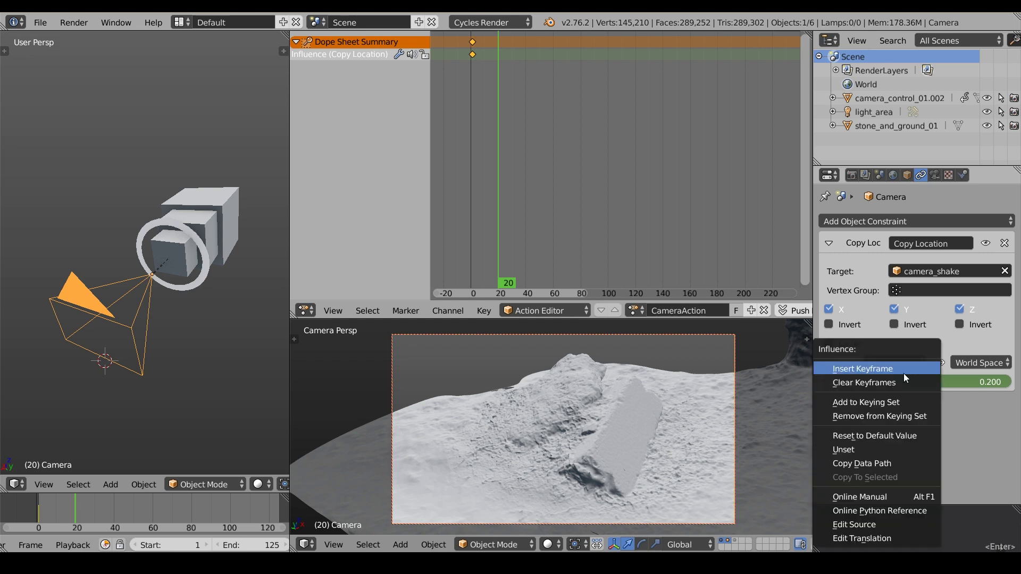
{"action": "left_click", "coordinate": [902, 373]}
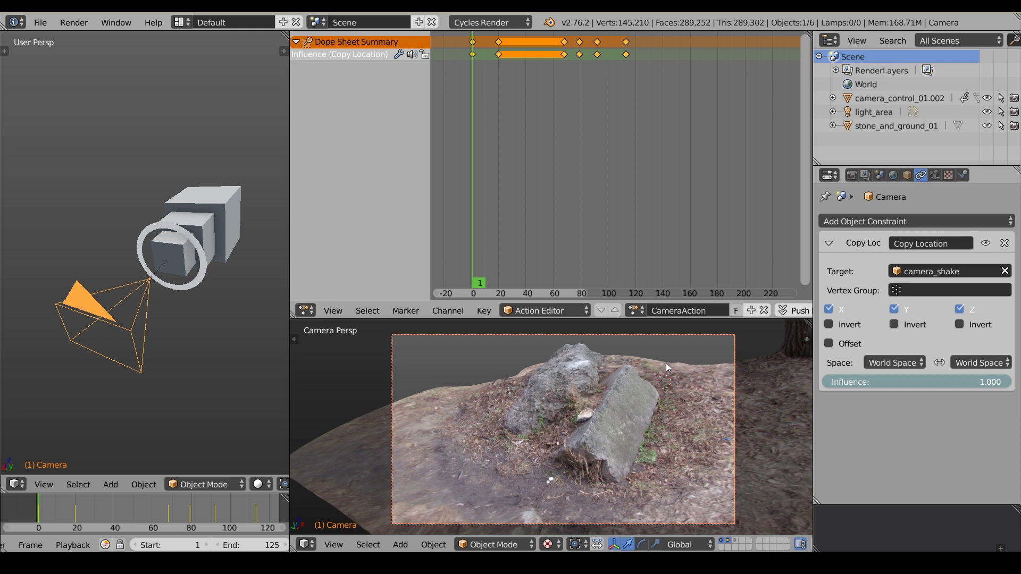
- Render an OpenGL animation of the rocks through frame 125 into C:\tmp
{"action": "key", "text": "shift+F11"}
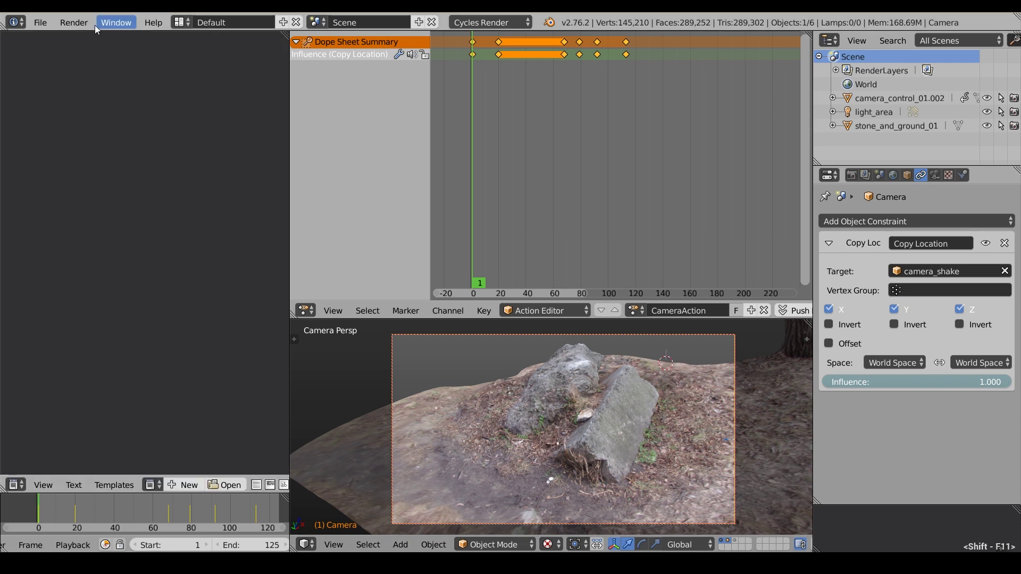
{"action": "left_click", "coordinate": [74, 22]}
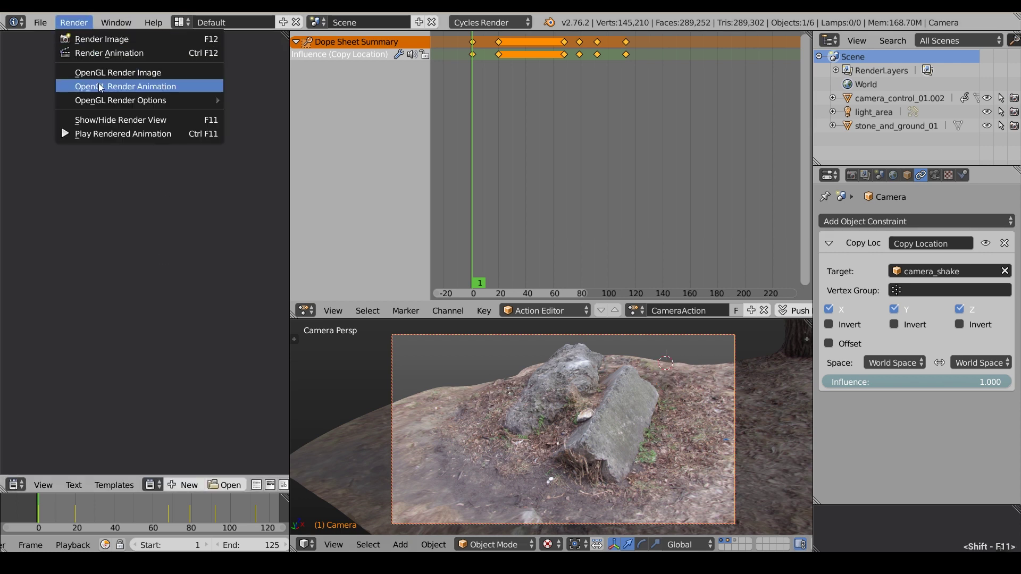
{"action": "left_click", "coordinate": [101, 88]}
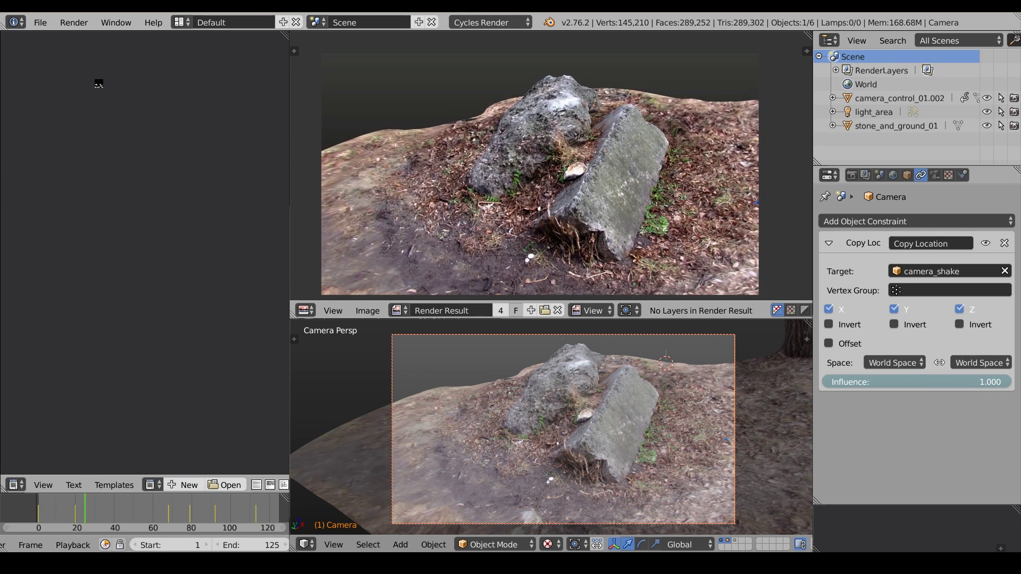
{"action": "left_click", "coordinate": [851, 175]}
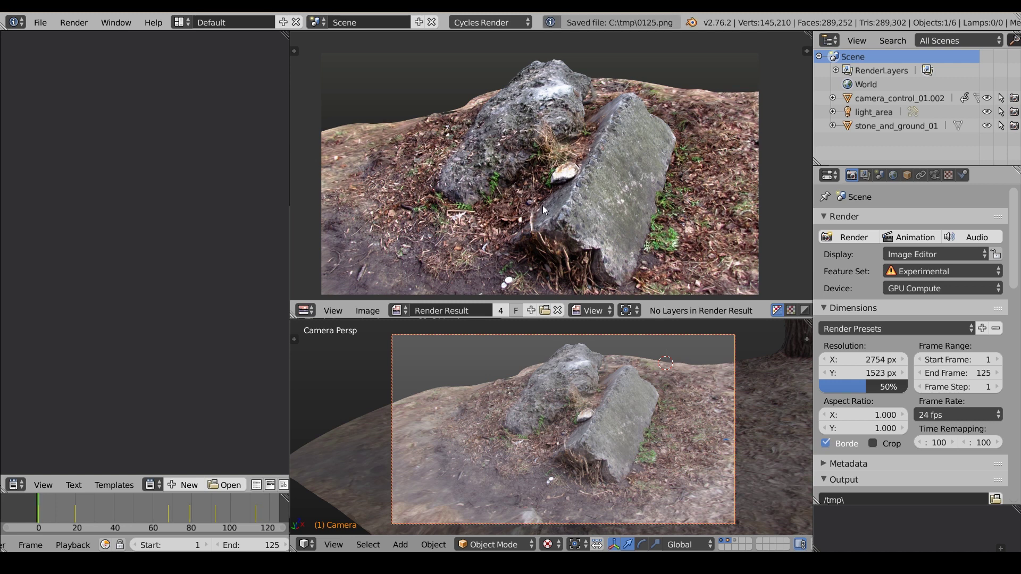
{"action": "left_click", "coordinate": [66, 23]}
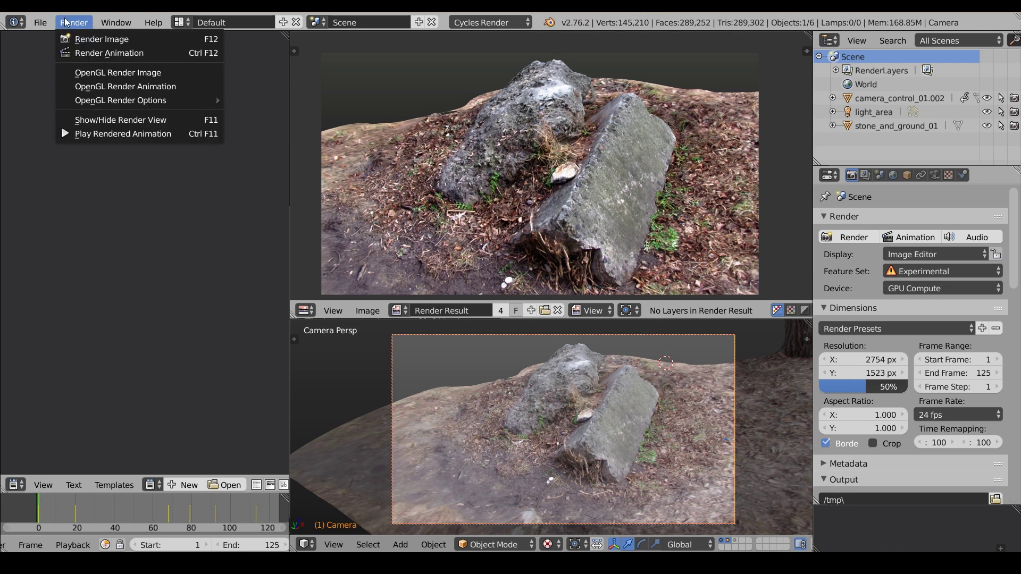